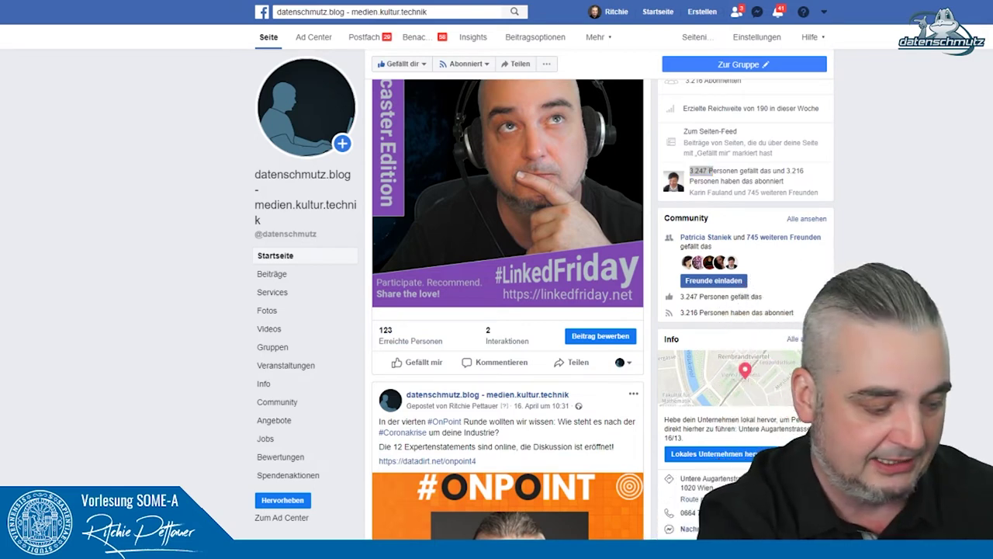
Go to business.facebook.com and open the pnc ad account
{"action": "type", "text": "business.facebook"}
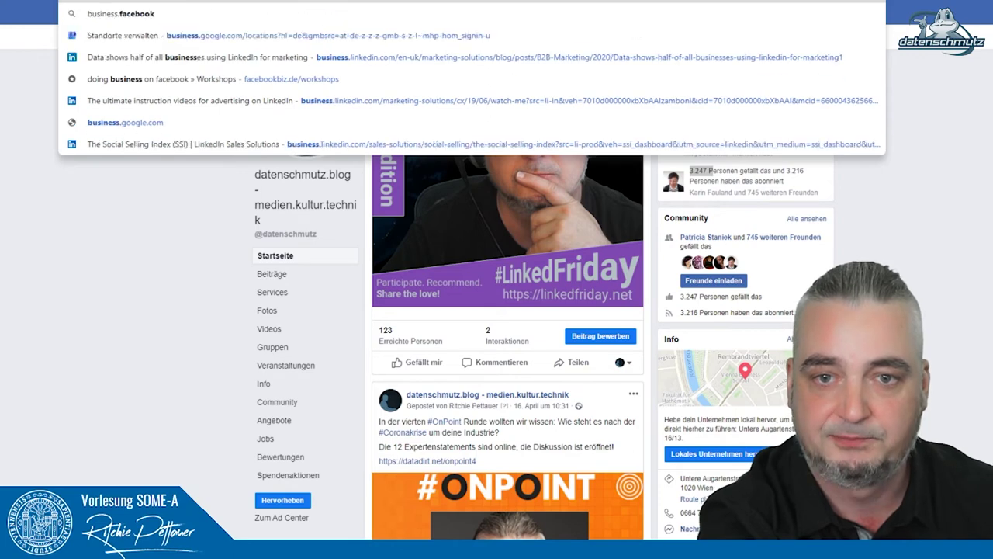
{"action": "type", "text": ".com"}
{"action": "key", "text": "Return"}
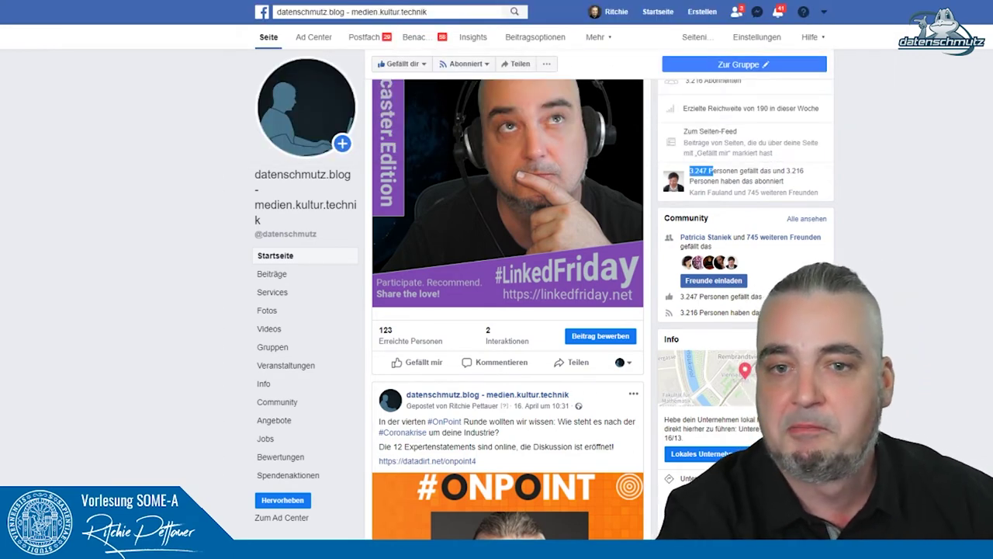
{"action": "key", "text": "Return"}
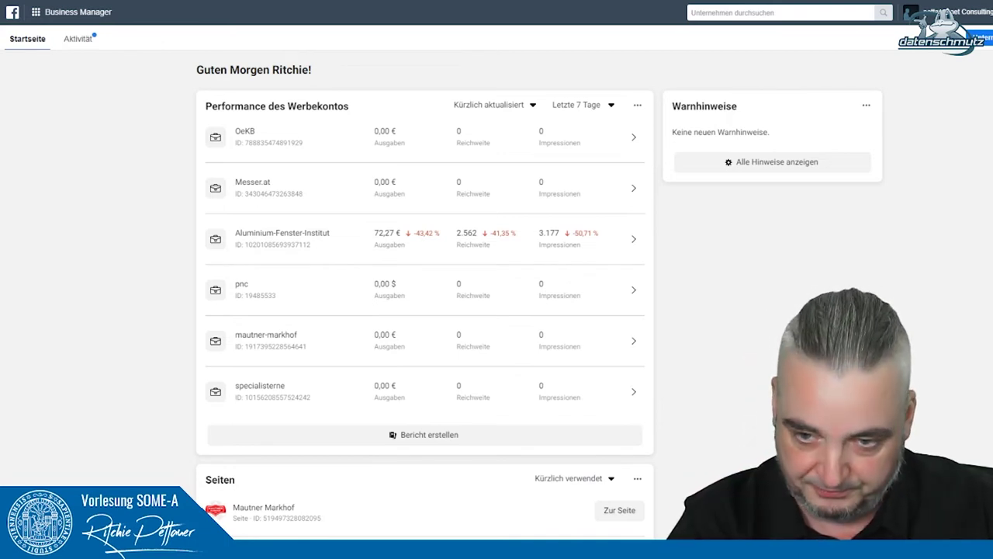
{"action": "left_click", "coordinate": [290, 294]}
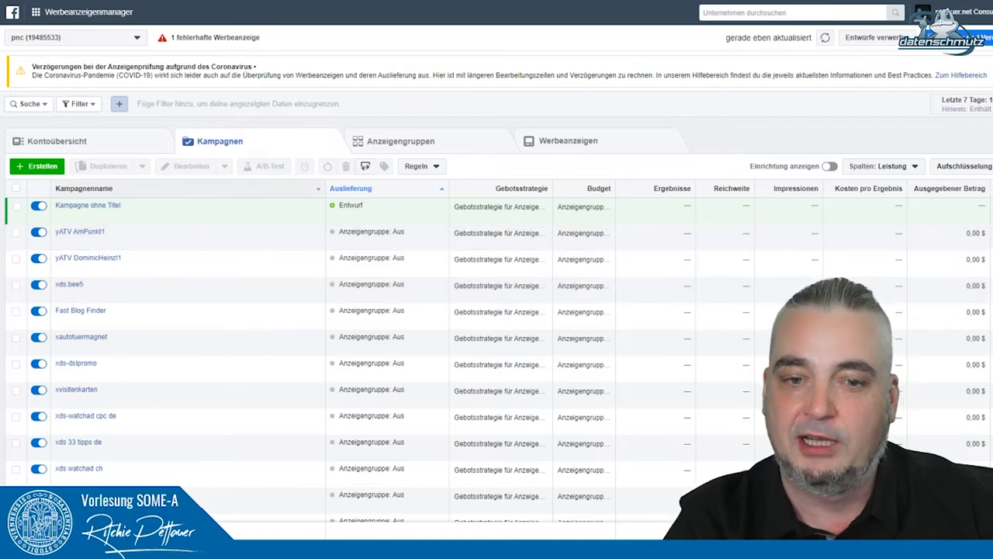
Create a new campaign with the Traffic objective, name it some-test, and continue to the ad set settings
{"action": "left_click", "coordinate": [36, 166]}
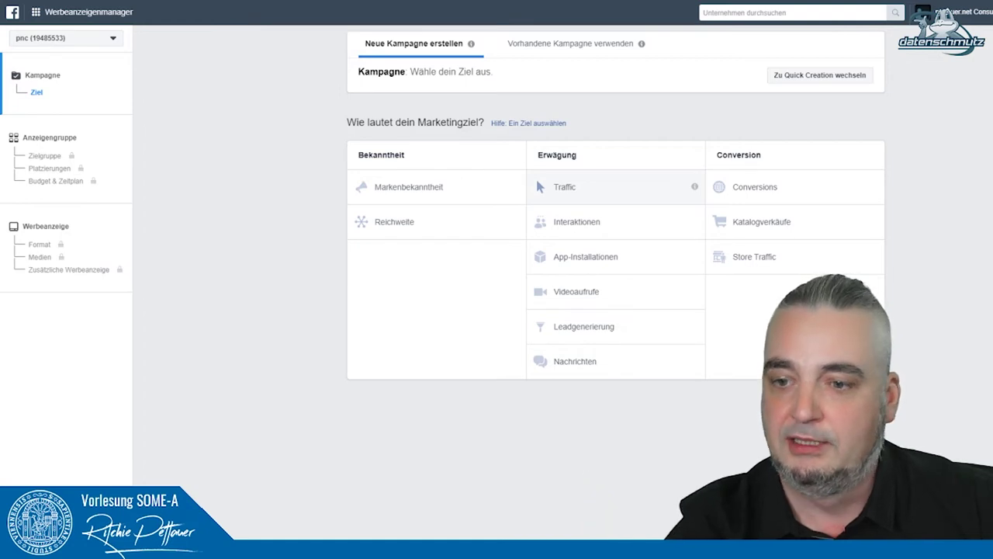
{"action": "left_click", "coordinate": [613, 187]}
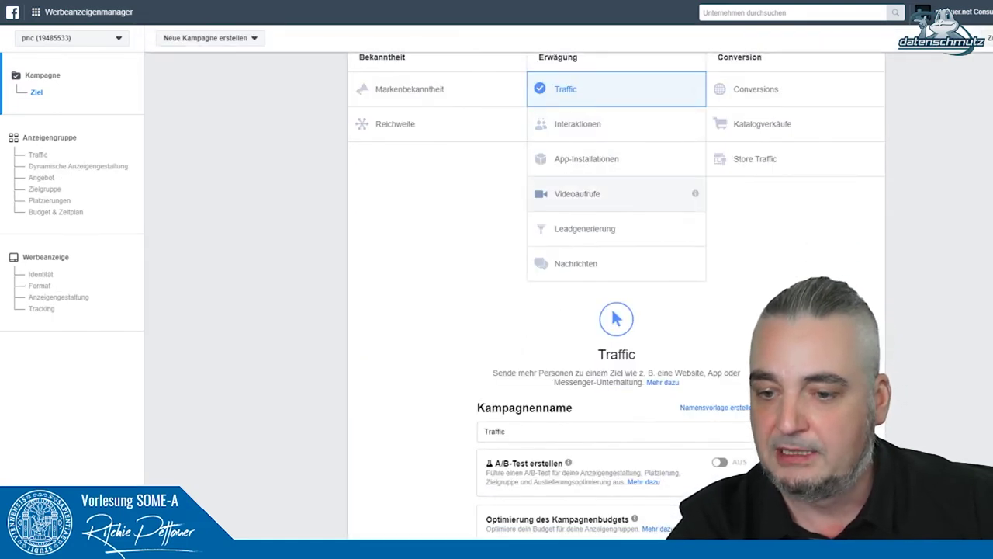
{"action": "scroll", "coordinate": [617, 229], "scroll_direction": "down", "scroll_amount": 2}
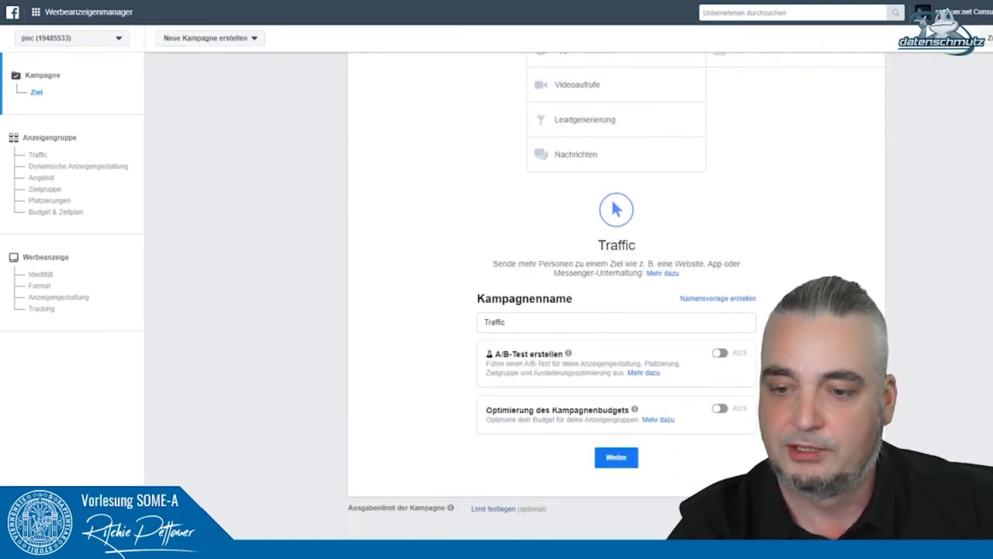
{"action": "left_click", "coordinate": [495, 322]}
{"action": "type", "text": "some-tes"}
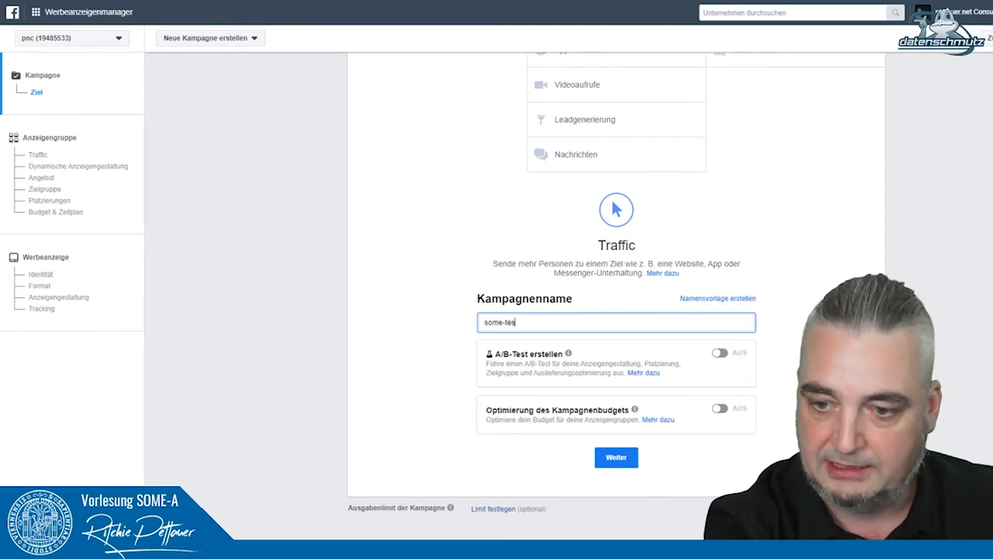
{"action": "type", "text": "t"}
{"action": "key", "text": "Tab"}
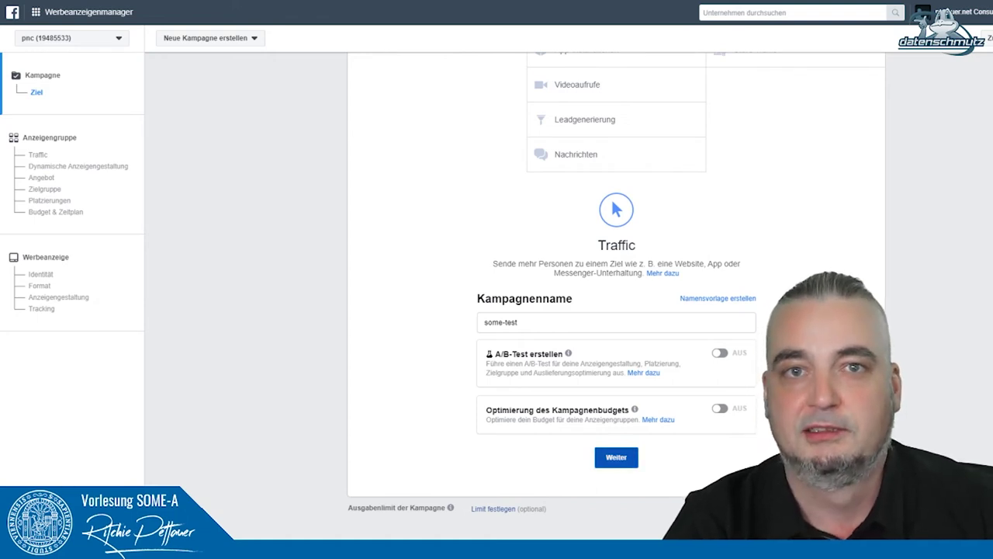
{"action": "left_click", "coordinate": [616, 457]}
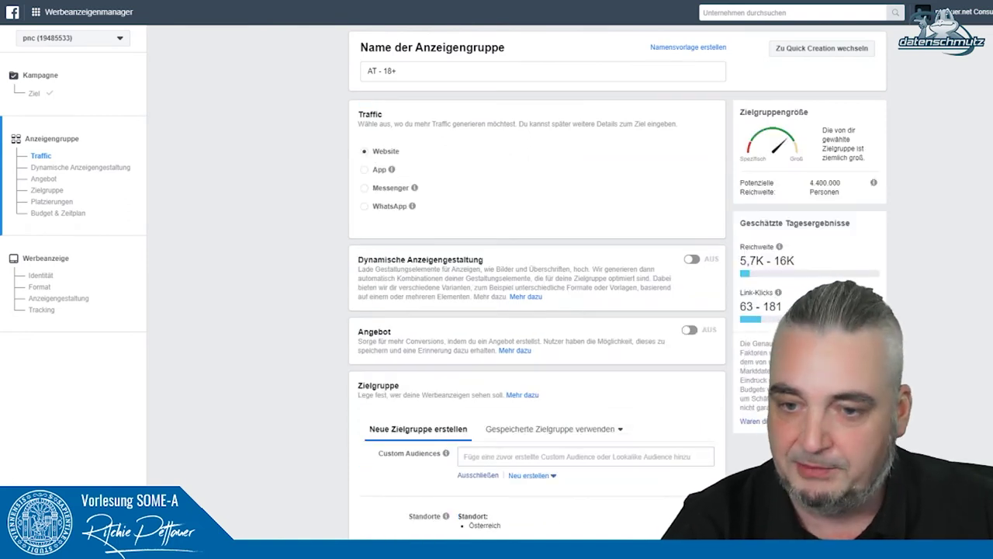
Edit the audience locations and replace Österreich with the Vienna postal code 1020
{"action": "scroll", "coordinate": [537, 287], "scroll_direction": "down", "scroll_amount": 5}
{"action": "scroll", "coordinate": [537, 295], "scroll_direction": "up", "scroll_amount": 1}
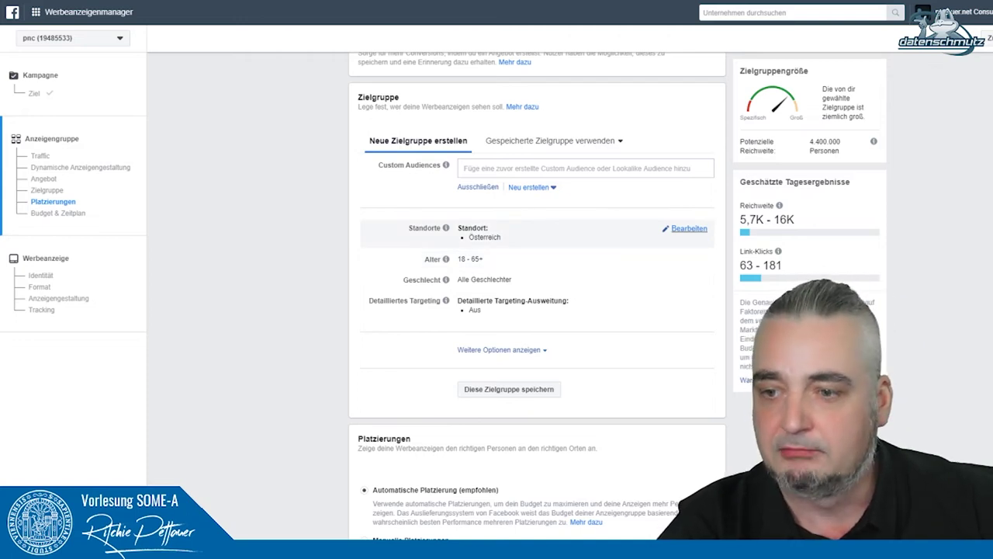
{"action": "left_click", "coordinate": [689, 228]}
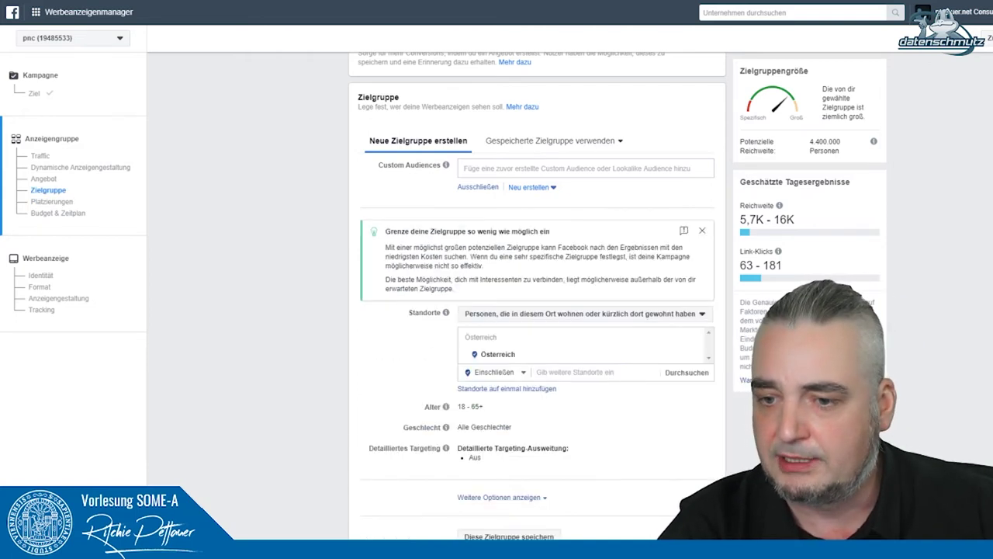
{"action": "left_click", "coordinate": [574, 371]}
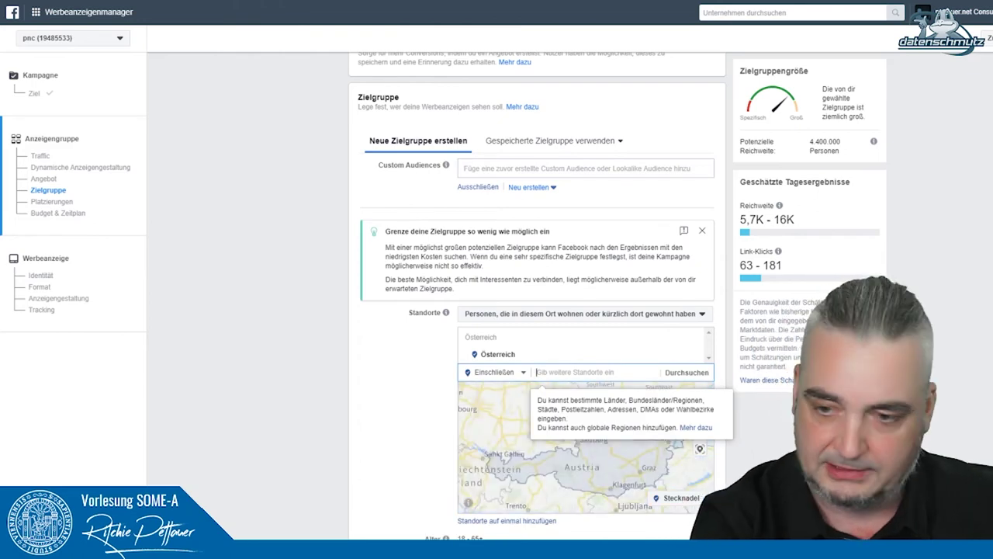
{"action": "type", "text": "1020"}
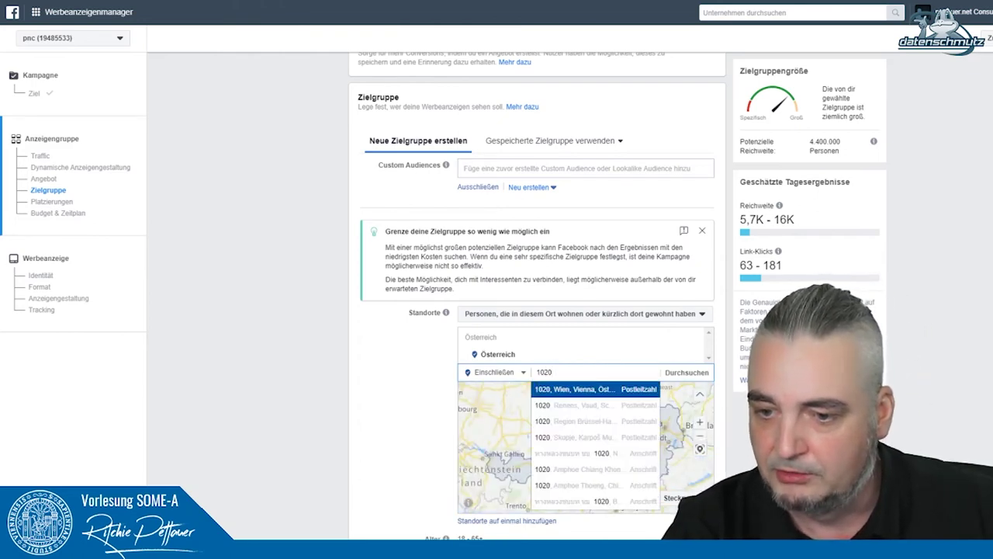
{"action": "key", "text": "Return"}
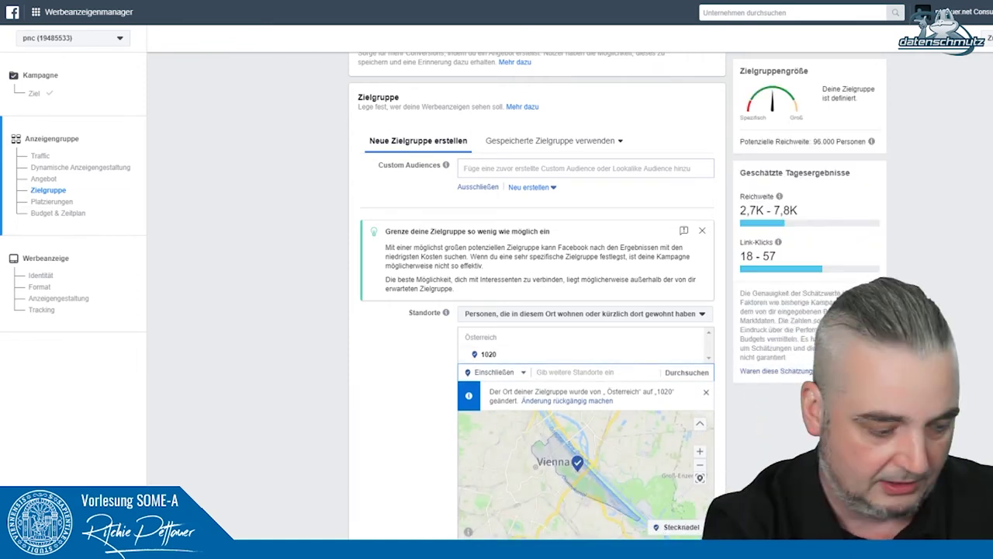
Add the Vienna street address as a target location and remove the postal code 1020 from the audience
{"action": "type", "text": "Untere Auga"}
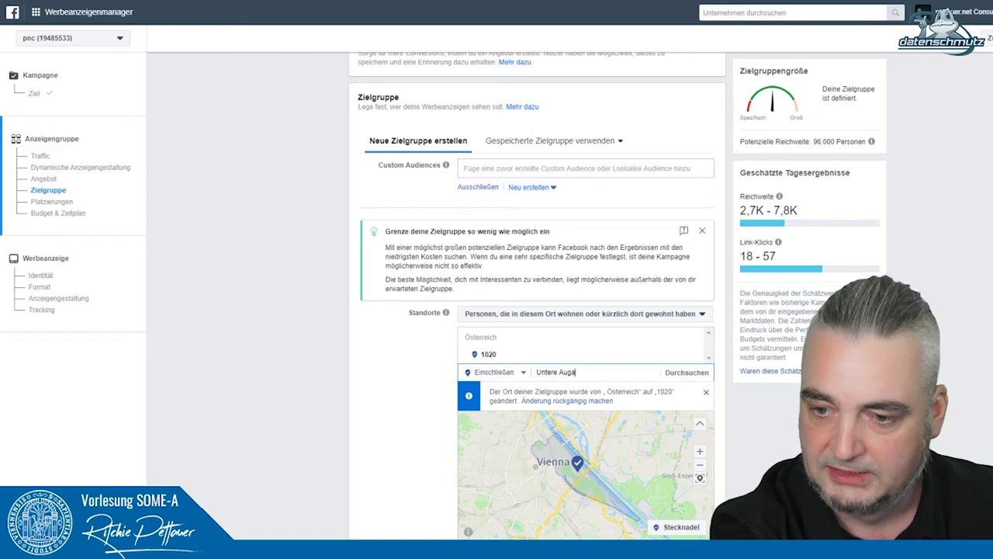
{"action": "type", "text": "rtenst"}
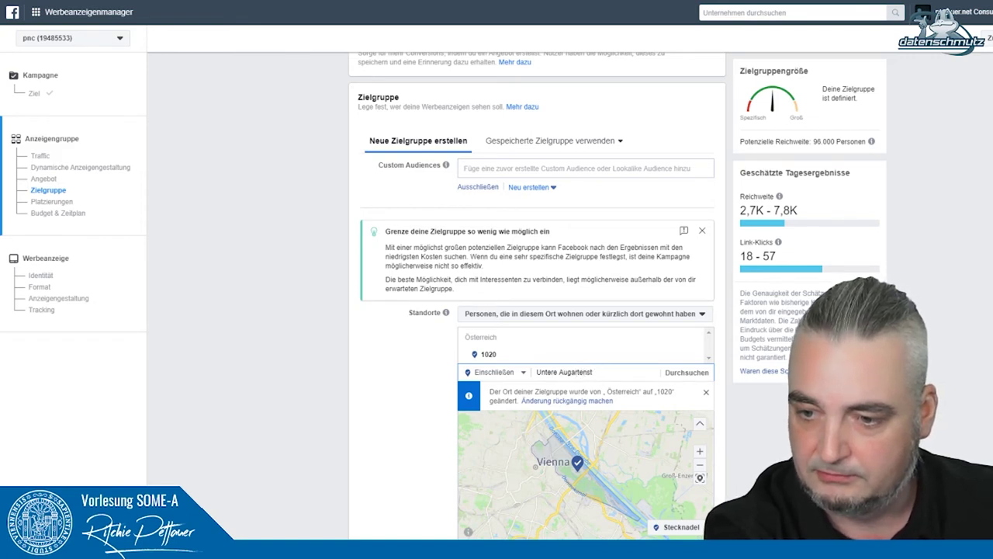
{"action": "type", "text": "rasse"}
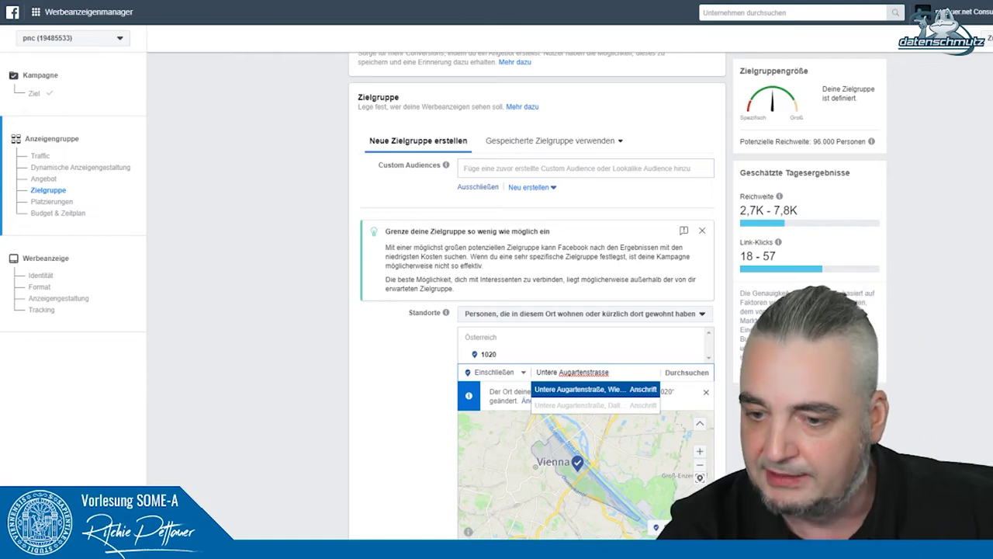
{"action": "key", "text": "Return"}
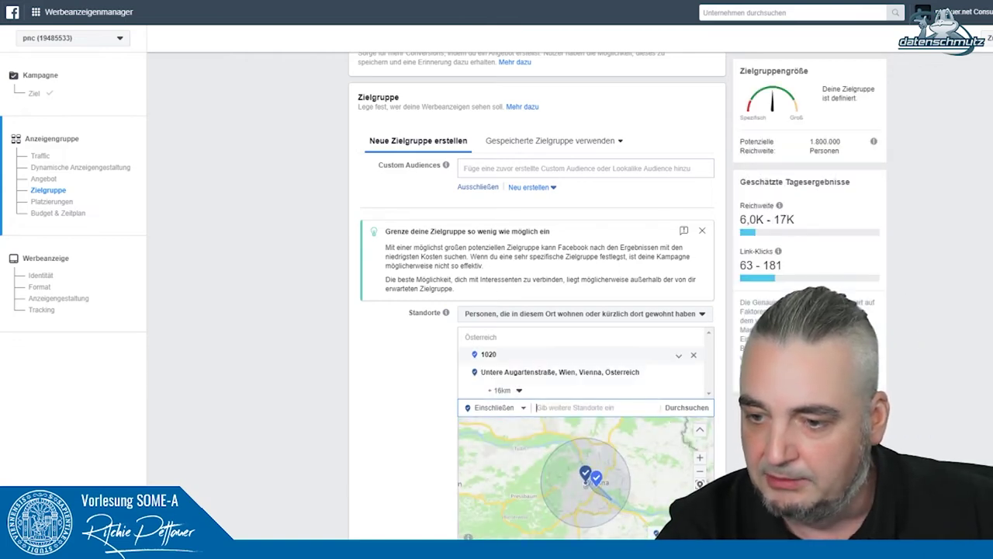
{"action": "left_click", "coordinate": [693, 355]}
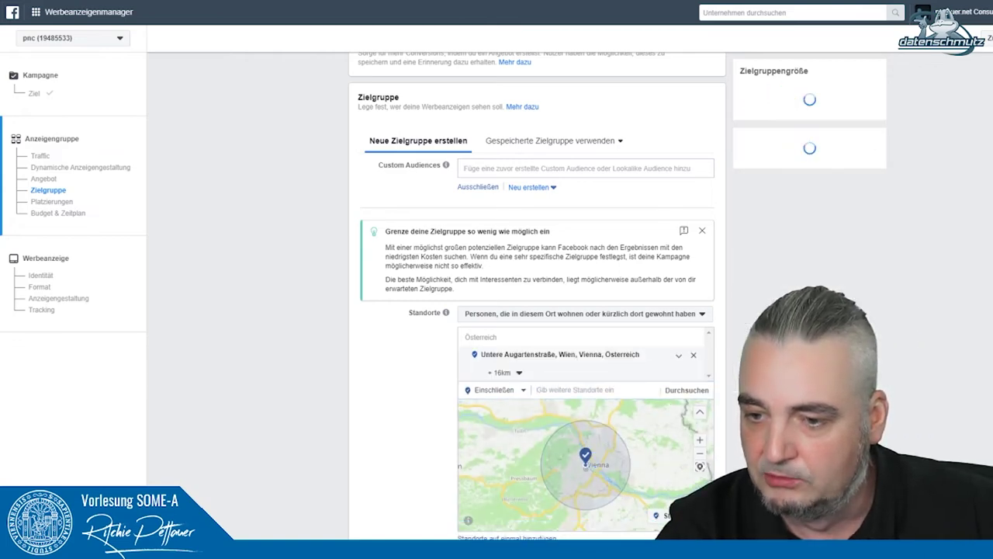
Reduce the targeting radius around the Vienna street address to 1 km
{"action": "left_click", "coordinate": [503, 372]}
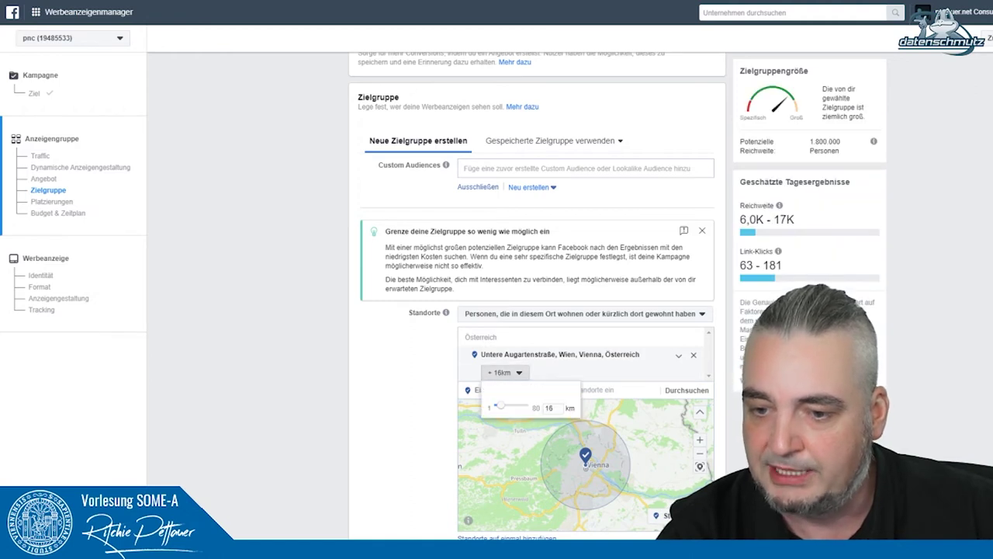
{"action": "mouse_move", "coordinate": [501, 405]}
{"action": "left_mouse_down"}
{"action": "mouse_move", "coordinate": [529, 405]}
{"action": "mouse_move", "coordinate": [501, 405]}
{"action": "left_mouse_up"}
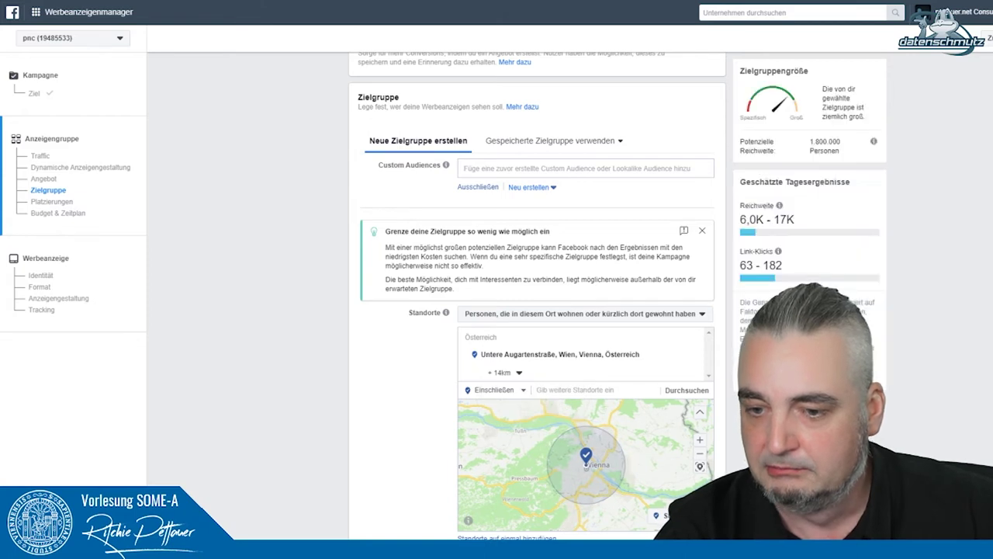
{"action": "key", "text": "BackSpace"}
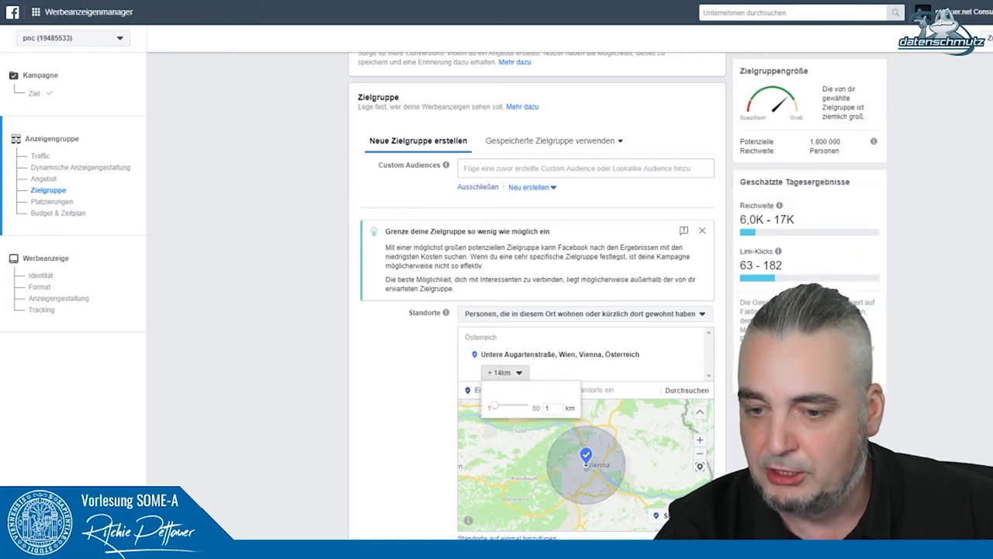
{"action": "key", "text": "Return"}
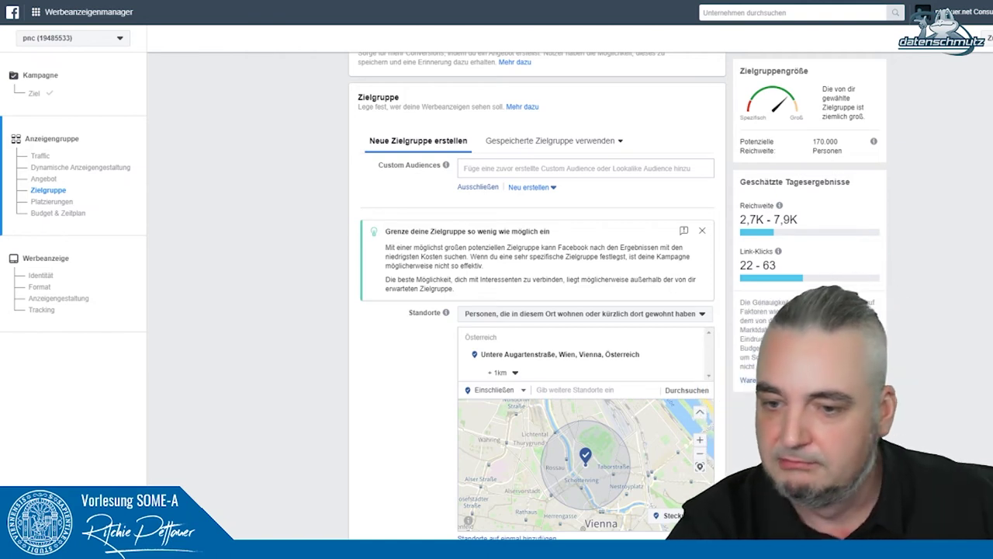
Set the targeting radius around the Vienna street address to 2 km
{"action": "left_click", "coordinate": [503, 372]}
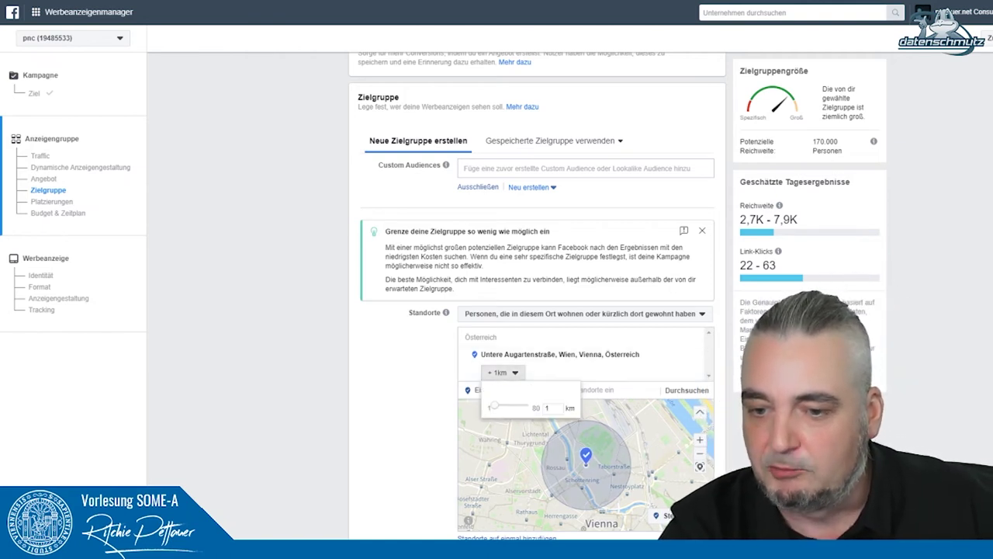
{"action": "left_click_drag", "start_coordinate": [493, 406], "coordinate": [494, 406]}
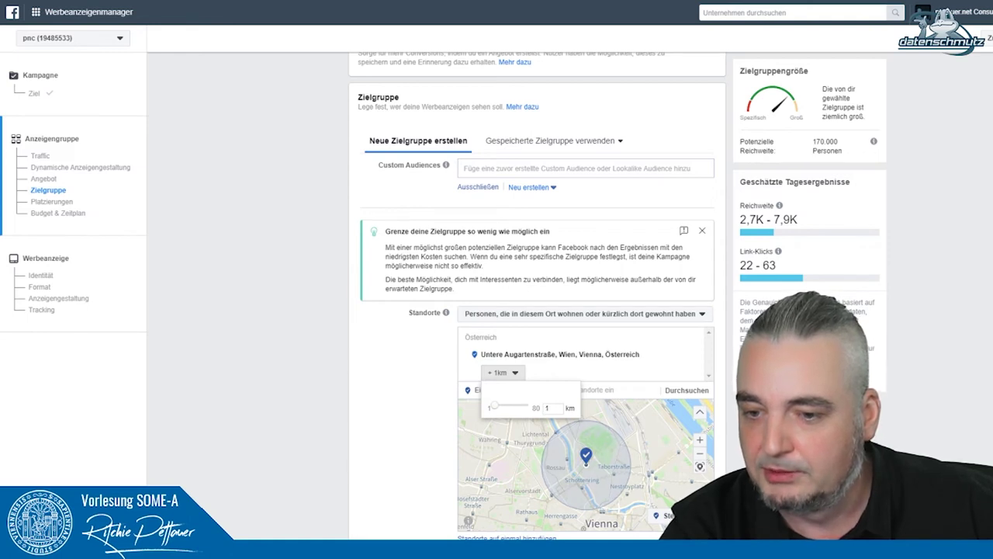
{"action": "double_click", "coordinate": [547, 408]}
{"action": "type", "text": "0"}
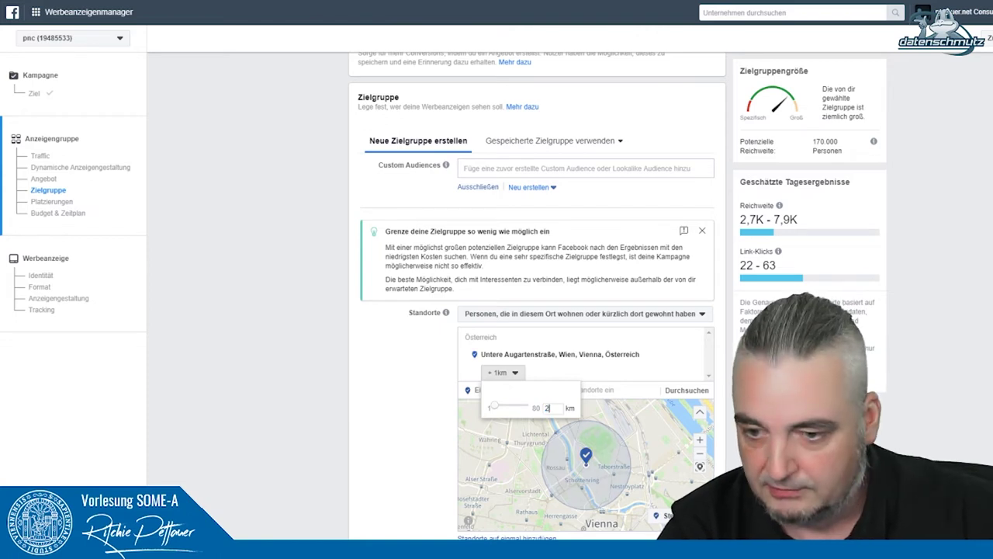
{"action": "key", "text": "Return"}
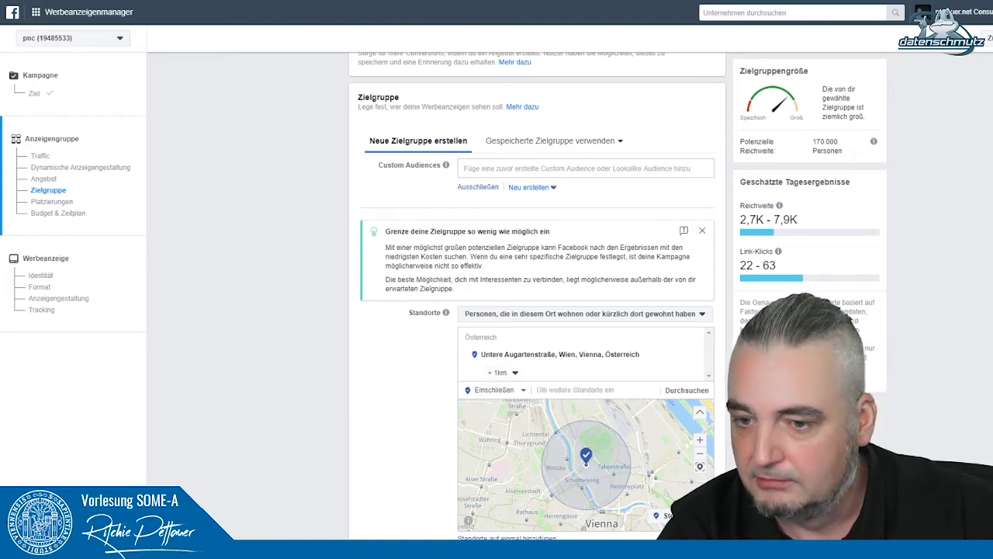
{"action": "left_click", "coordinate": [503, 372]}
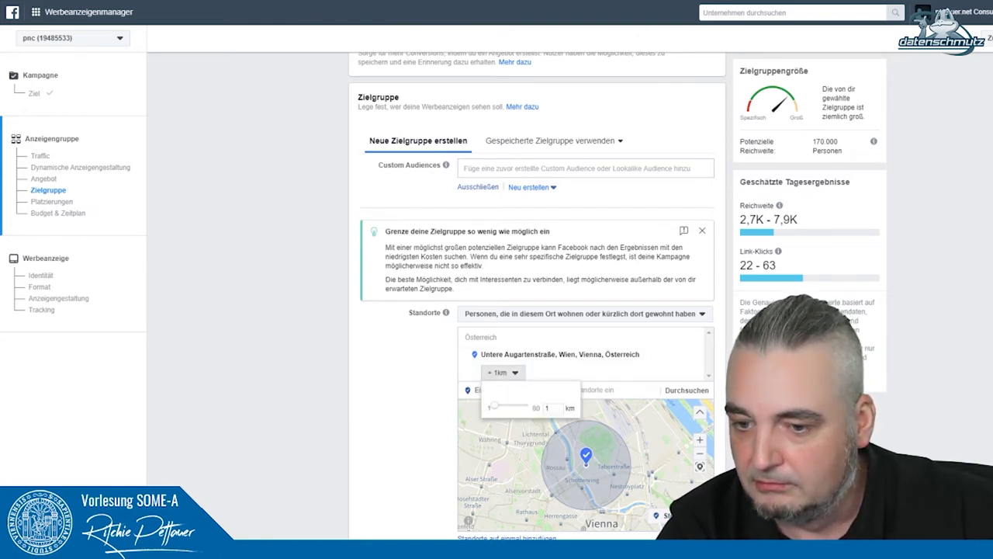
{"action": "double_click", "coordinate": [549, 408]}
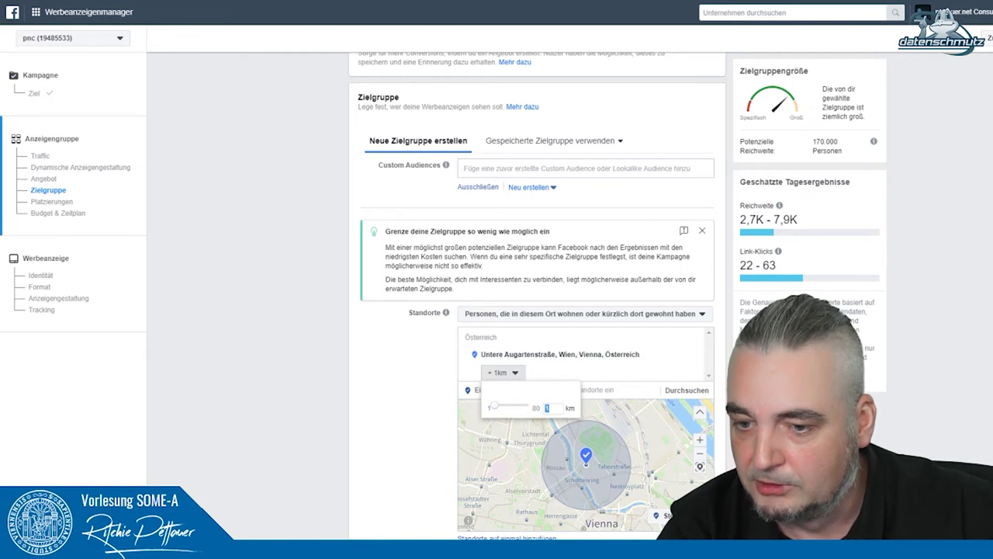
{"action": "type", "text": "5"}
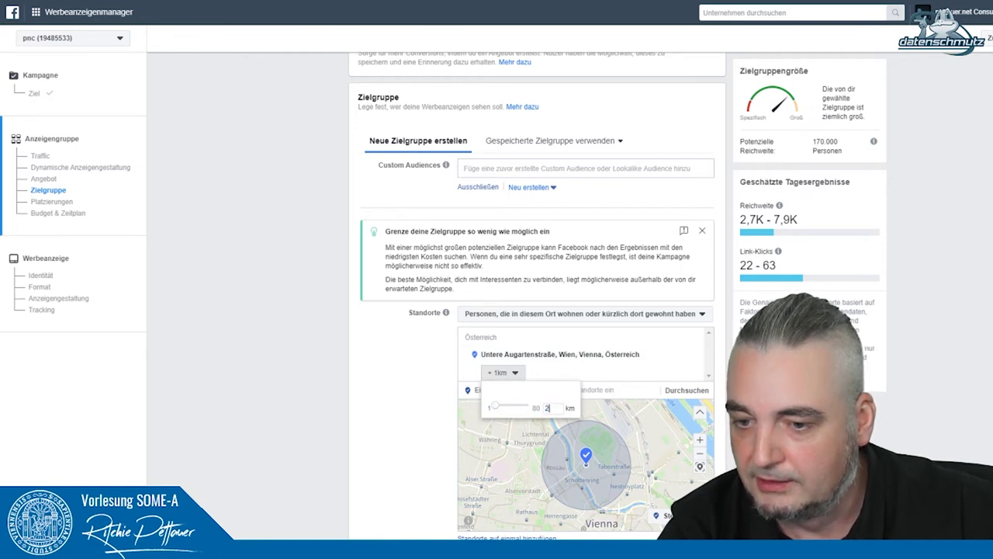
{"action": "key", "text": "Return"}
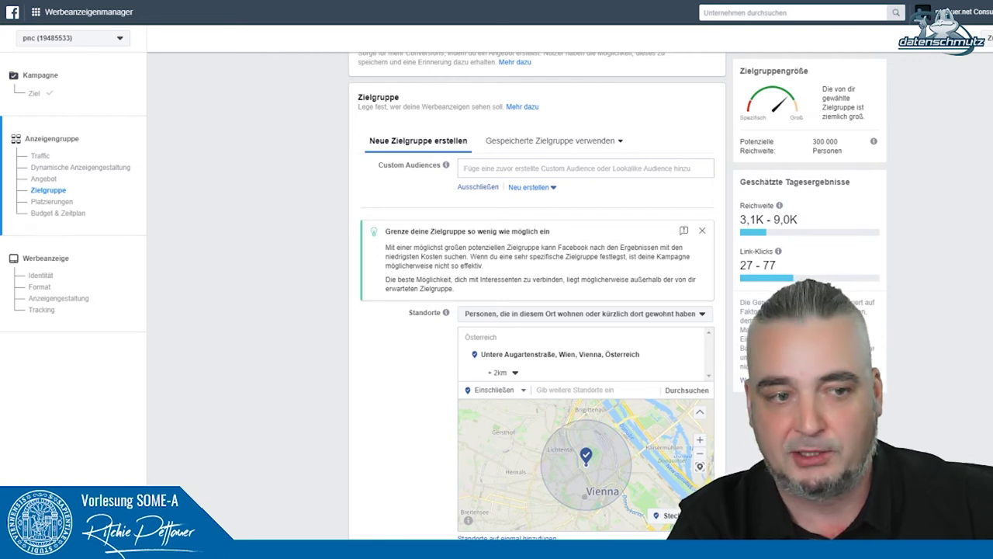
Narrow the audience radius around the targeted street to 1 km again
{"action": "scroll", "coordinate": [537, 295], "scroll_direction": "down", "scroll_amount": 3}
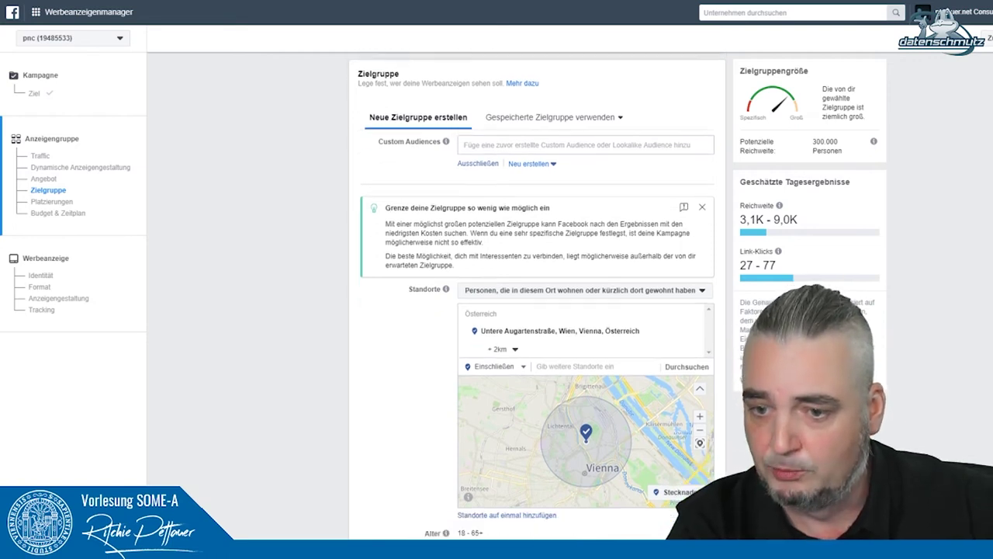
{"action": "left_click", "coordinate": [503, 144]}
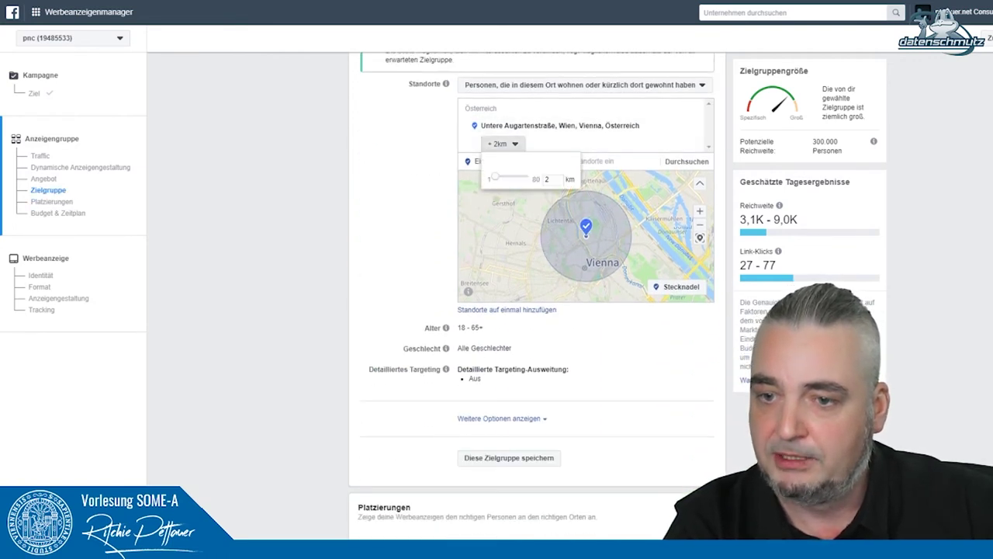
{"action": "key", "text": "BackSpace"}
{"action": "type", "text": "1"}
{"action": "key", "text": "Return"}
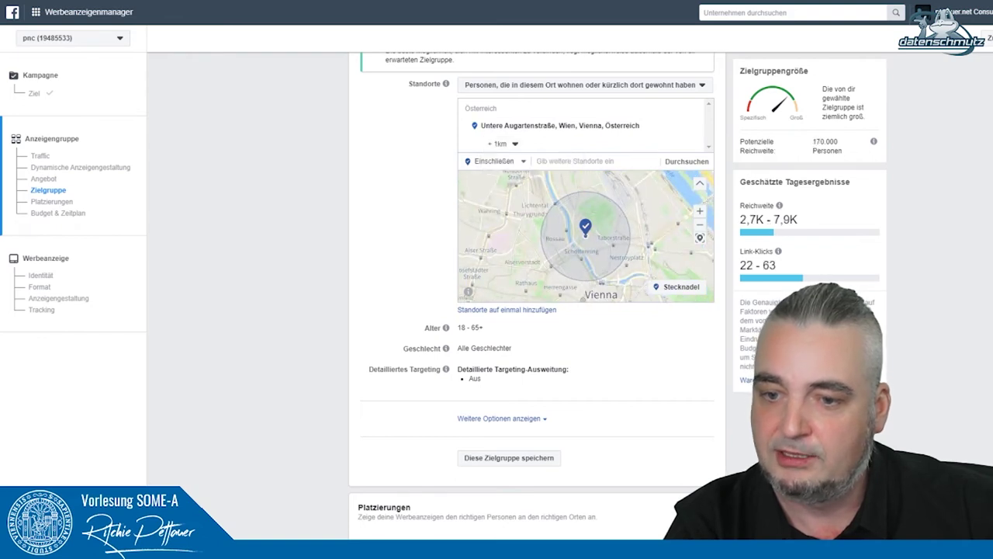
Set the audience's age range to 20 to 23 years
{"action": "left_click", "coordinate": [690, 327]}
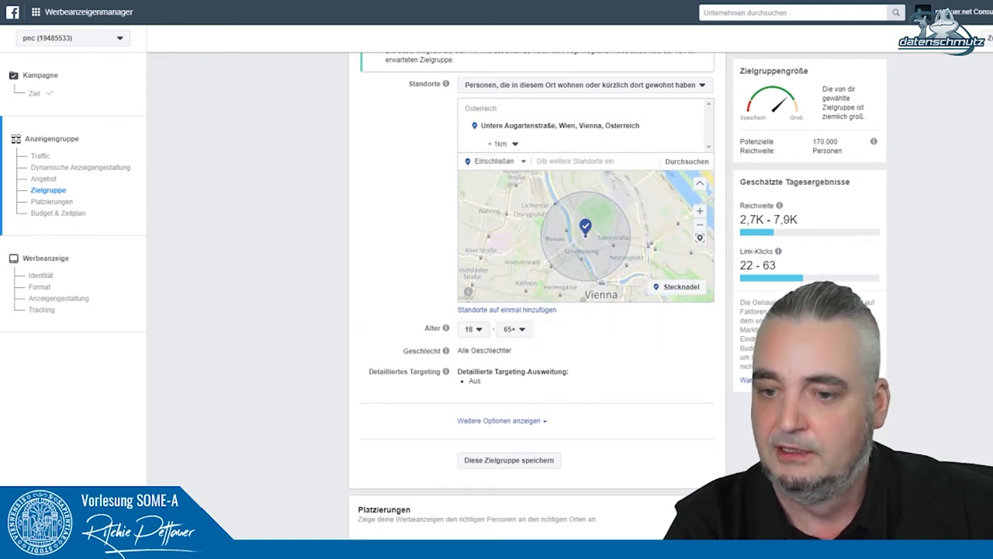
{"action": "left_click", "coordinate": [473, 328]}
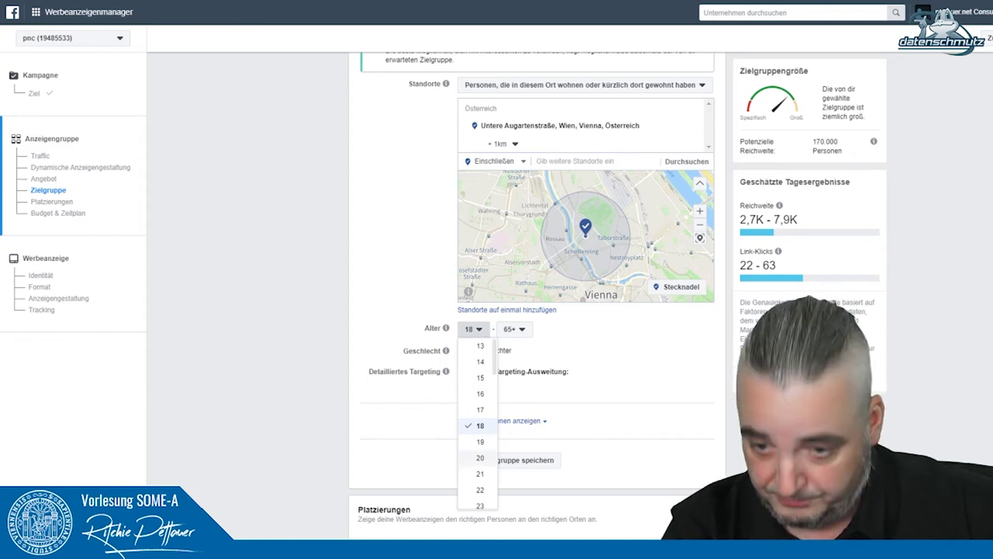
{"action": "left_click", "coordinate": [480, 458]}
{"action": "left_click", "coordinate": [513, 329]}
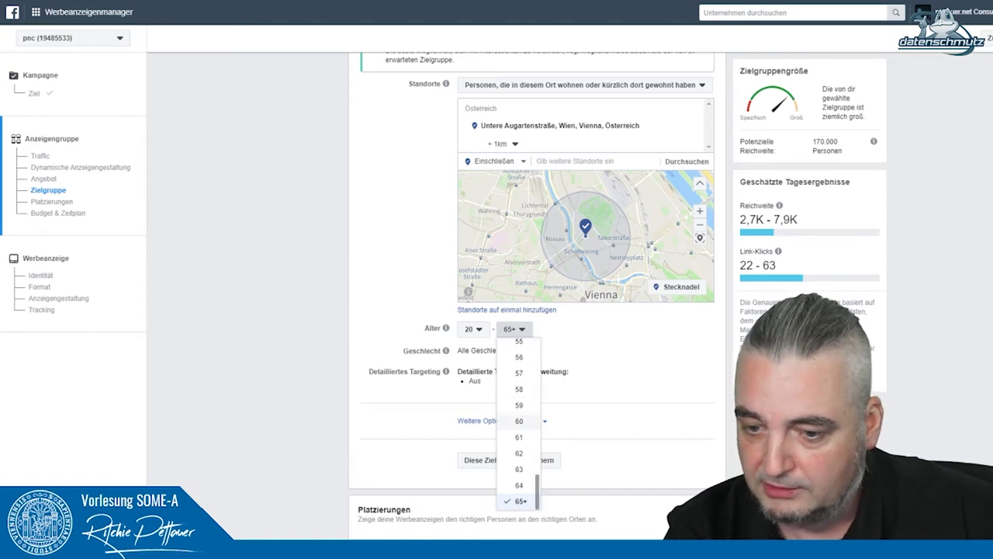
{"action": "scroll", "coordinate": [518, 392], "scroll_direction": "up", "scroll_amount": 2}
{"action": "scroll", "coordinate": [519, 392], "scroll_direction": "up", "scroll_amount": 7}
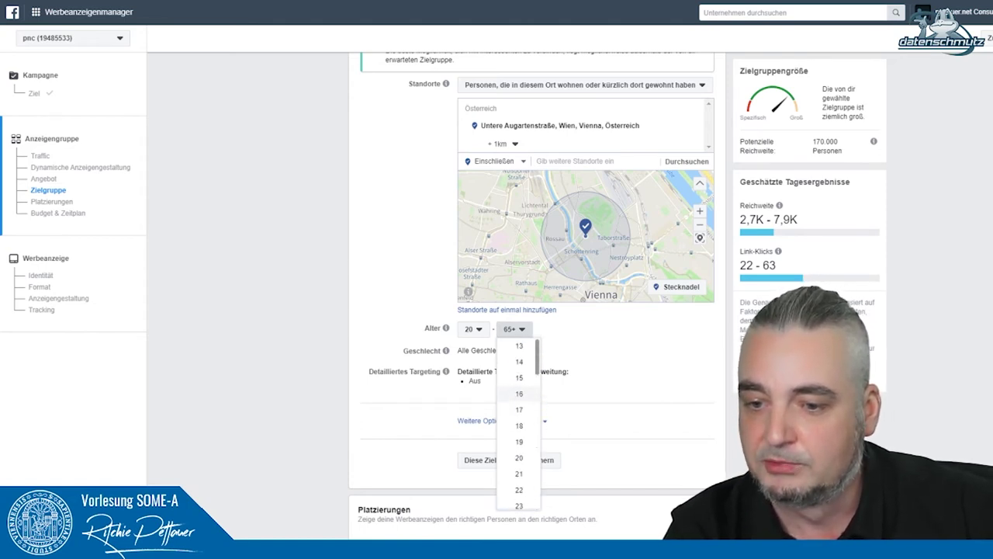
{"action": "scroll", "coordinate": [519, 400], "scroll_direction": "down", "scroll_amount": 1}
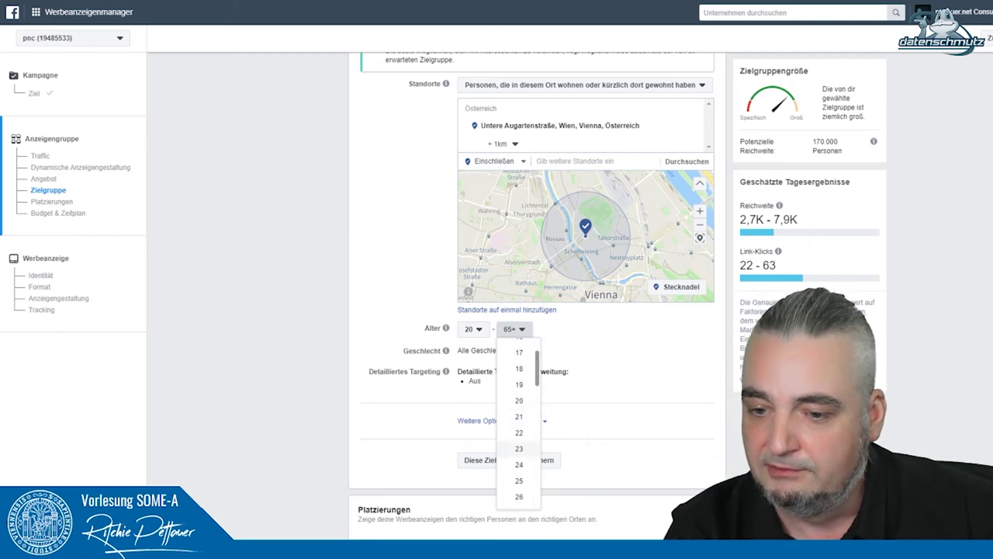
{"action": "left_click", "coordinate": [520, 448]}
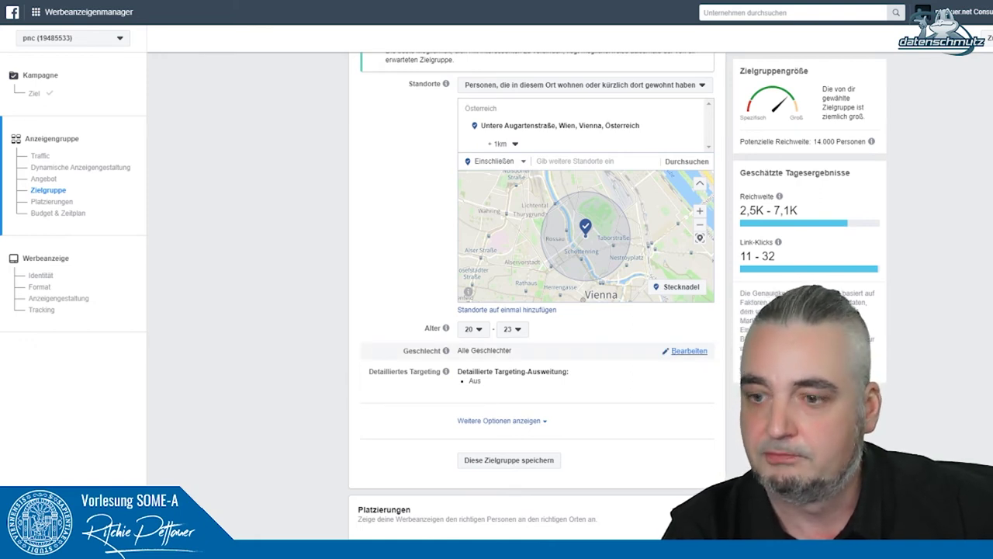
Open the gender and detailed targeting settings for editing and add the interest Schweißen to the detailed targeting
{"action": "left_click", "coordinate": [687, 351]}
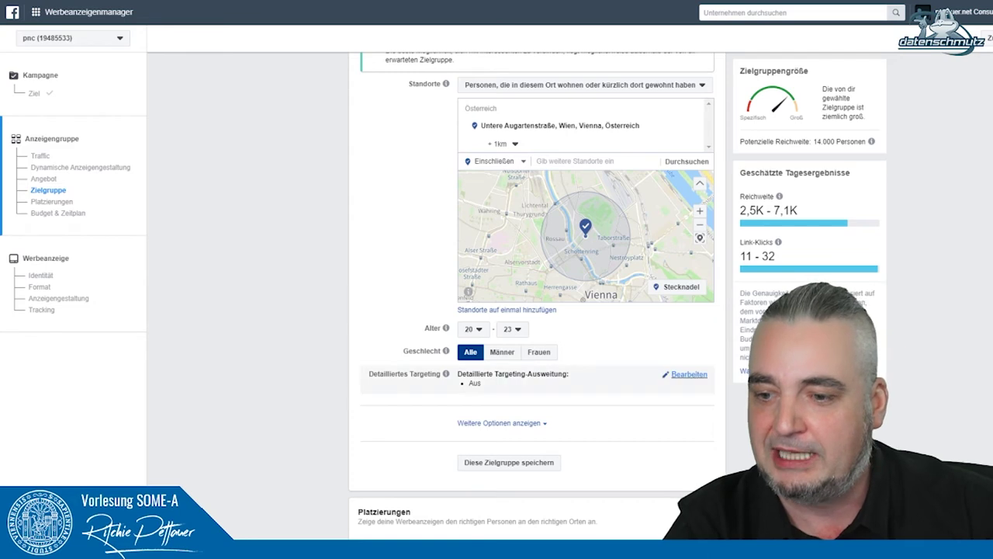
{"action": "scroll", "coordinate": [535, 295], "scroll_direction": "down", "scroll_amount": 3}
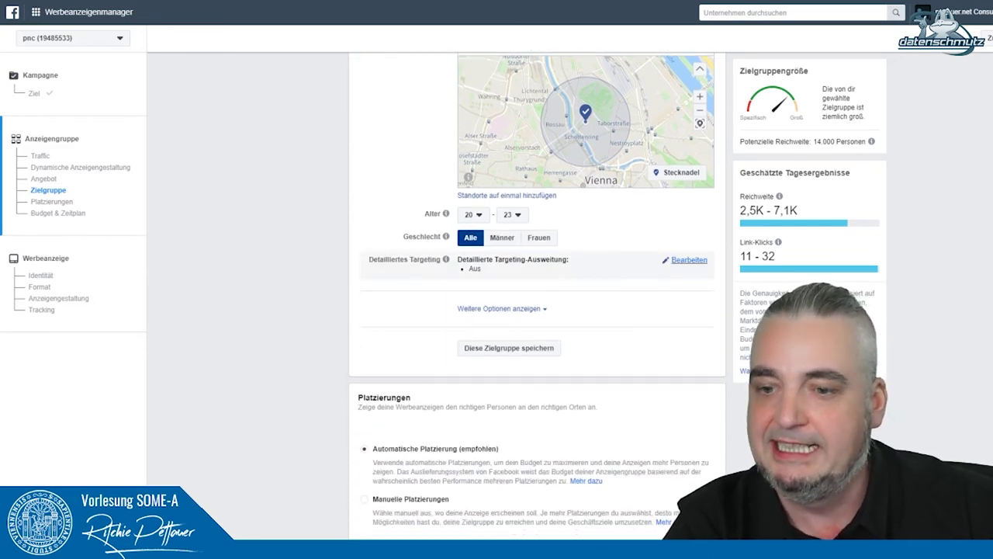
{"action": "left_click", "coordinate": [688, 260]}
{"action": "left_click", "coordinate": [534, 278]}
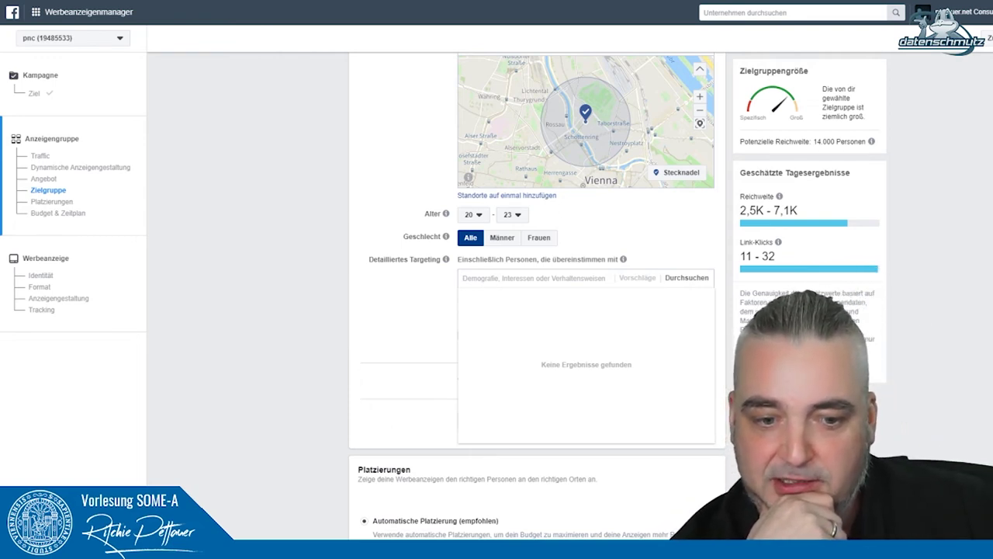
{"action": "type", "text": "schweiss"}
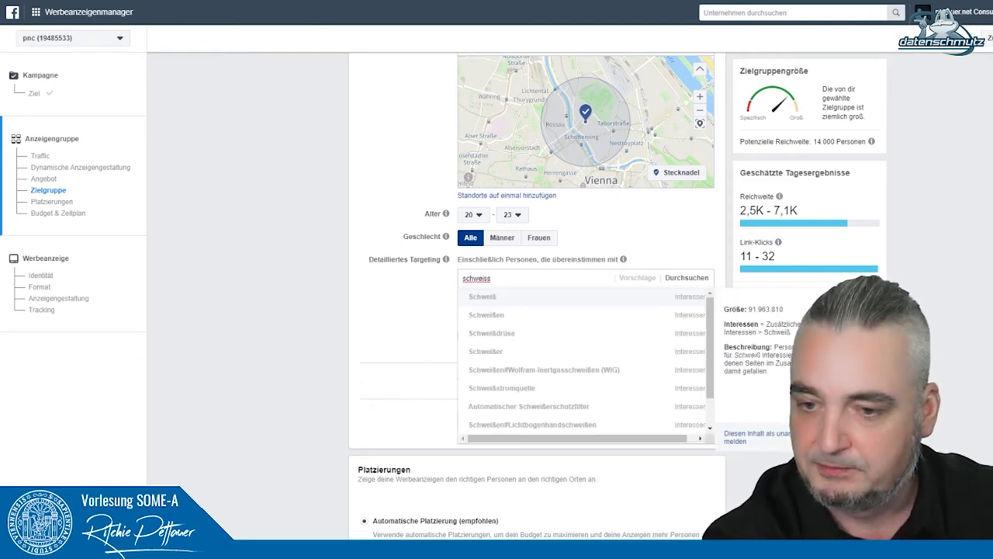
{"action": "key", "text": "Down"}
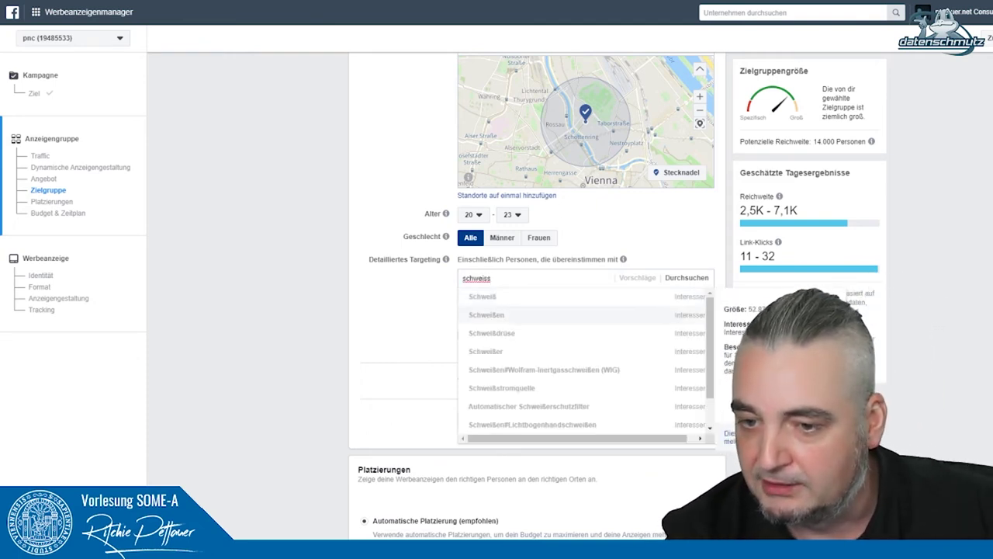
{"action": "key", "text": "Return"}
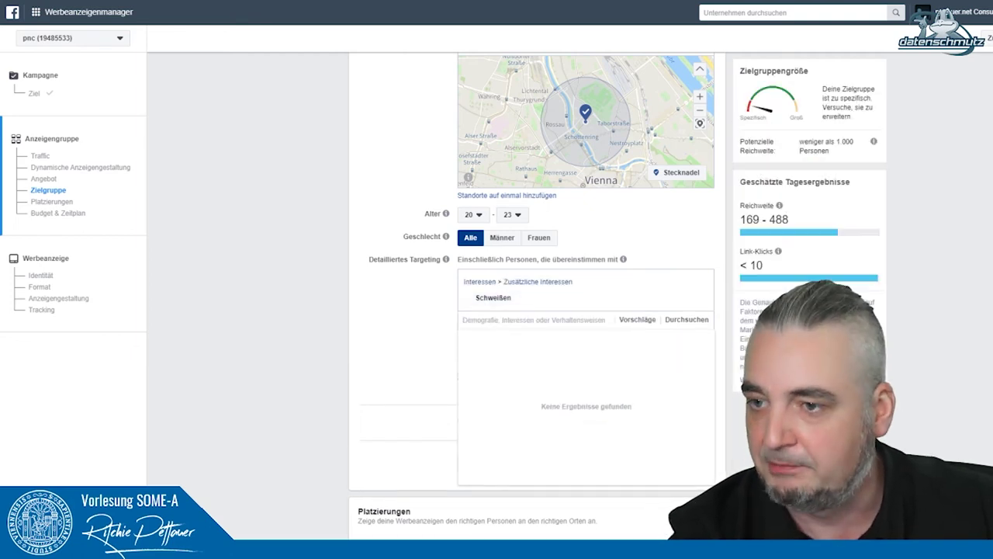
Check the potential reach and remove the interest Schweißen from the detailed targeting
{"action": "scroll", "coordinate": [585, 295], "scroll_direction": "up", "scroll_amount": 1}
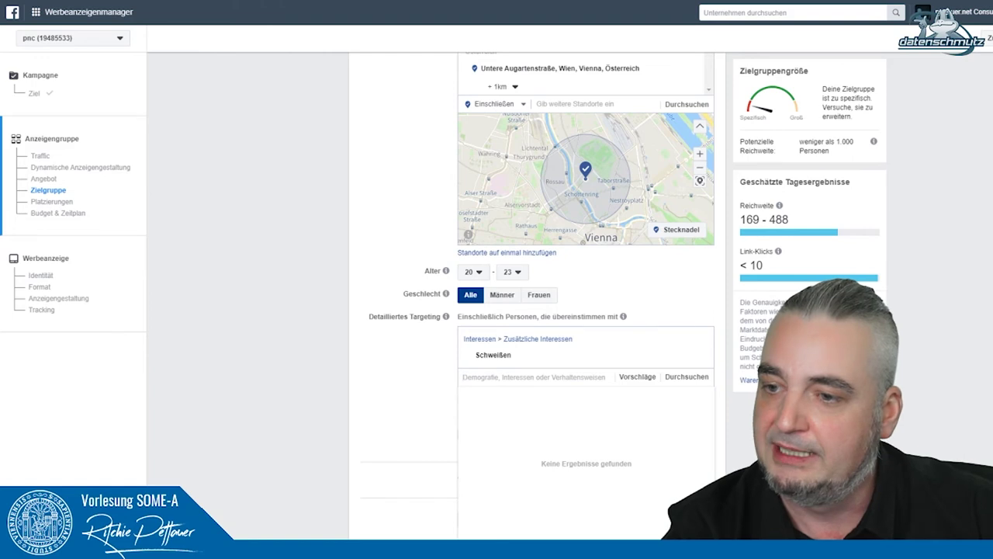
{"action": "left_click_drag", "start_coordinate": [799, 141], "coordinate": [829, 152]}
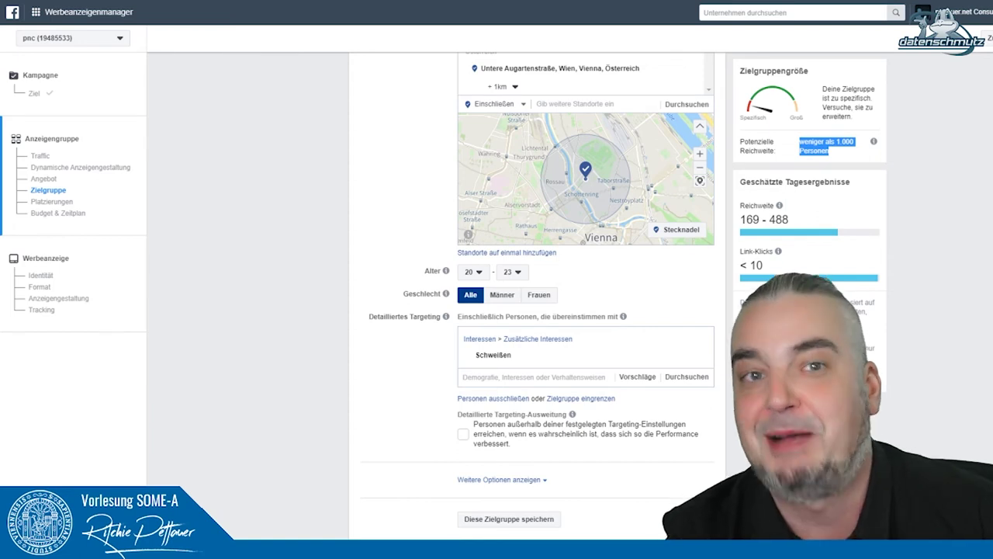
{"action": "mouse_move", "coordinate": [582, 354]}
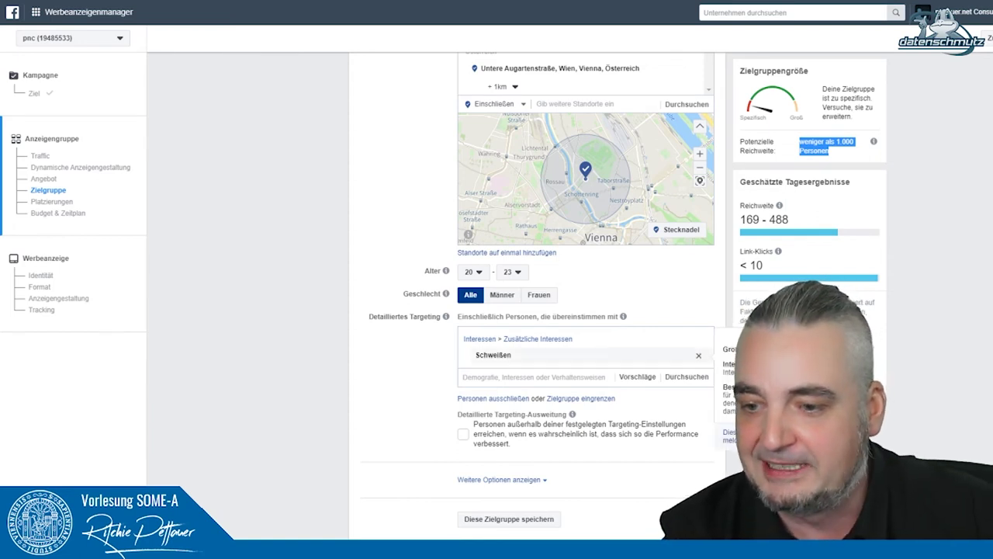
{"action": "left_click", "coordinate": [699, 355]}
Search the detailed targeting for metall and add the interest Metallverarbeitung
{"action": "left_click", "coordinate": [536, 334]}
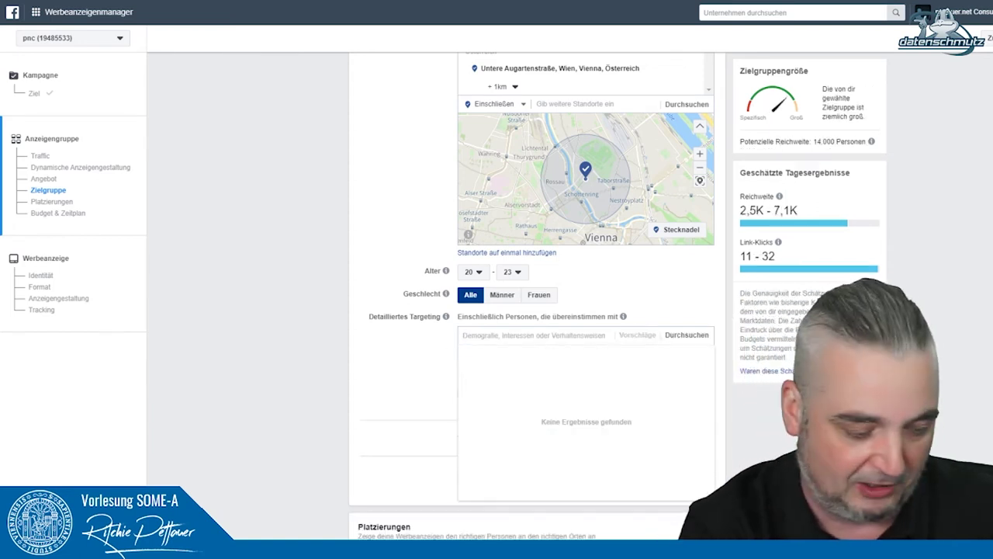
{"action": "type", "text": "metall"}
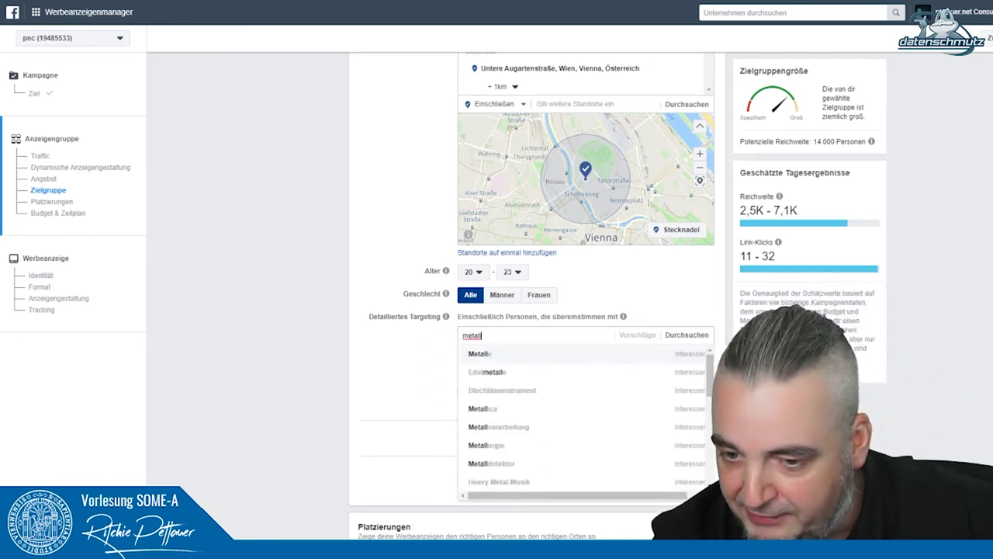
{"action": "key", "text": "Down"}
{"action": "key", "text": "Down"}
{"action": "key", "text": "Down"}
{"action": "key", "text": "Down"}
{"action": "key", "text": "Return"}
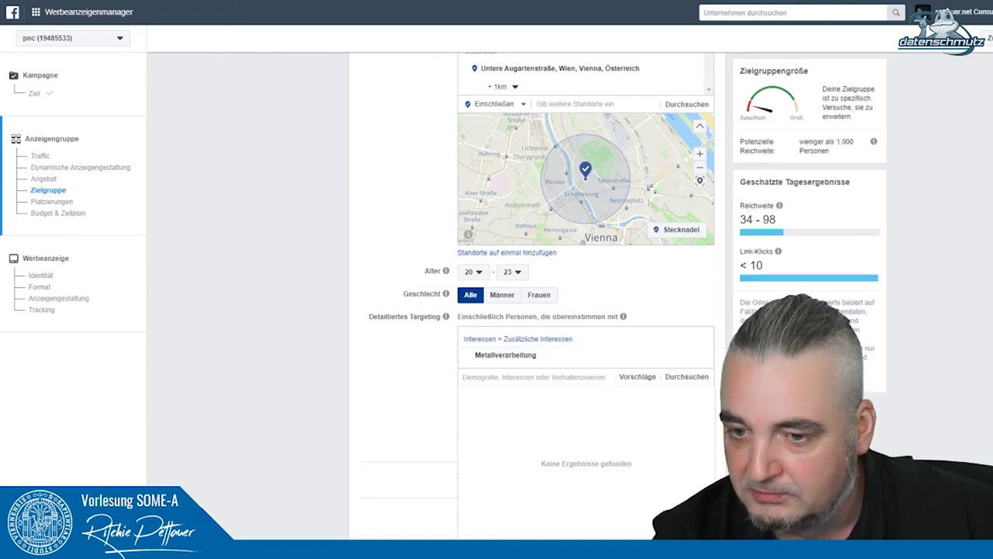
Add the interest Schweißer to the detailed targeting
{"action": "type", "text": "schweißer"}
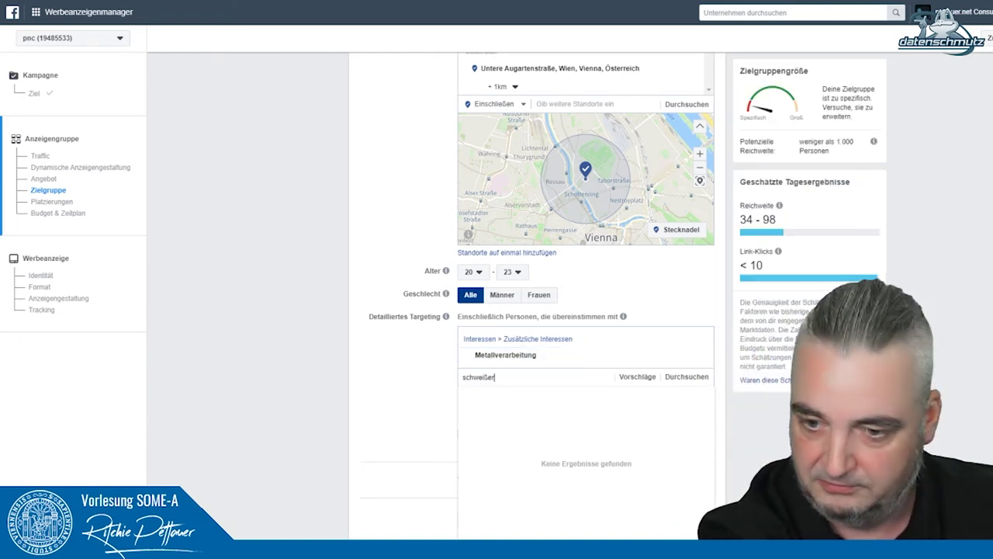
{"action": "key", "text": "Down"}
{"action": "key", "text": "Return"}
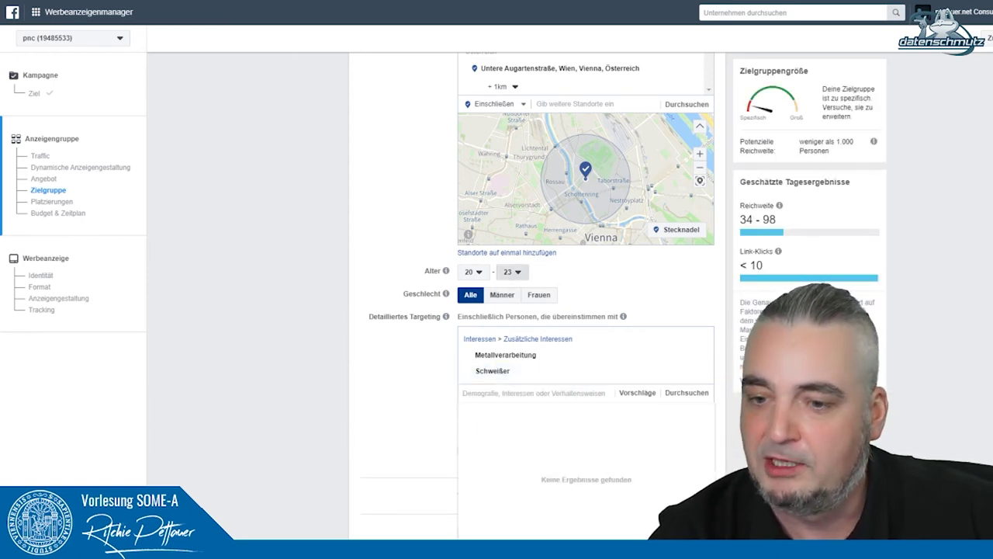
Raise the audience's maximum age to 32
{"action": "left_click", "coordinate": [513, 272]}
{"action": "scroll", "coordinate": [518, 384], "scroll_direction": "down", "scroll_amount": 3}
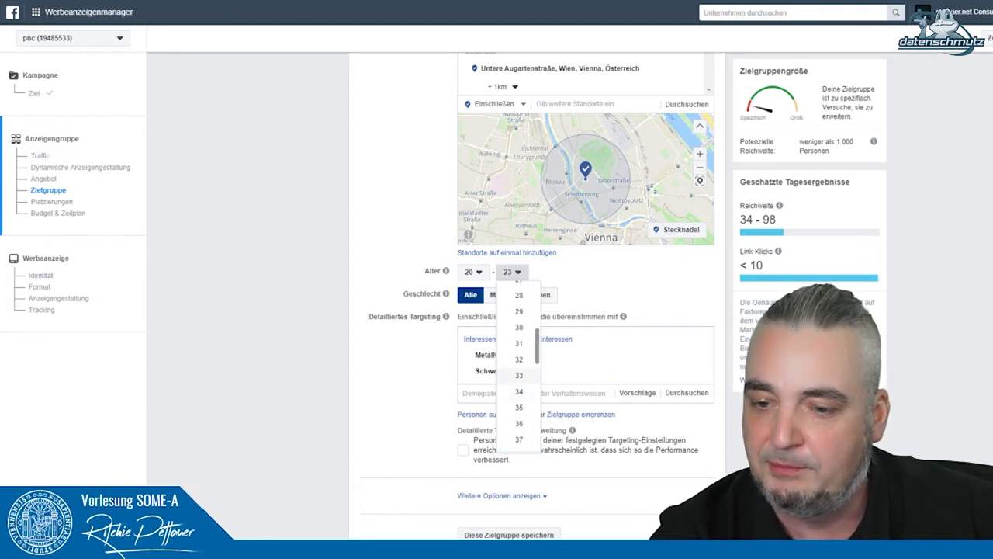
{"action": "left_click", "coordinate": [520, 359]}
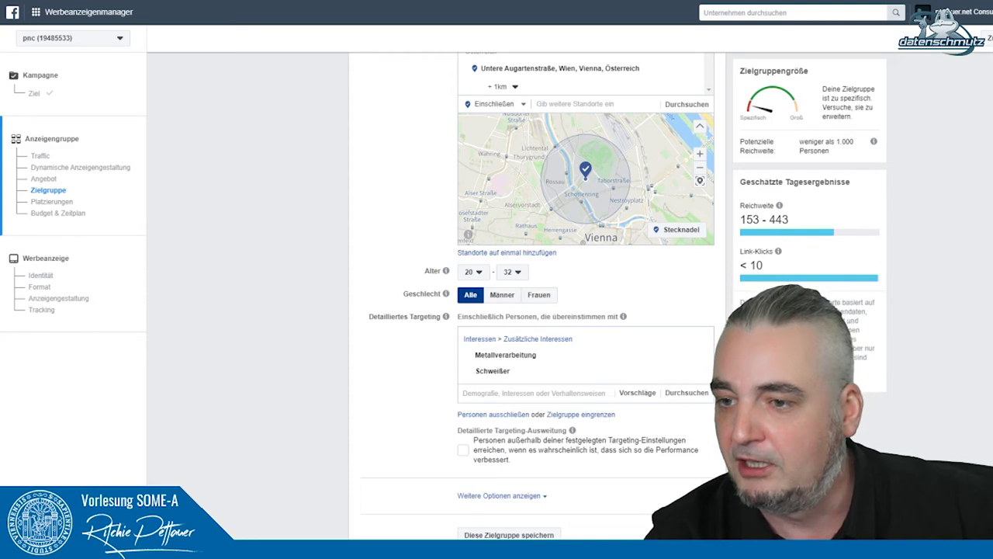
Set the targeting radius around the Vienna street address to 19 km
{"action": "scroll", "coordinate": [538, 299], "scroll_direction": "up", "scroll_amount": 1}
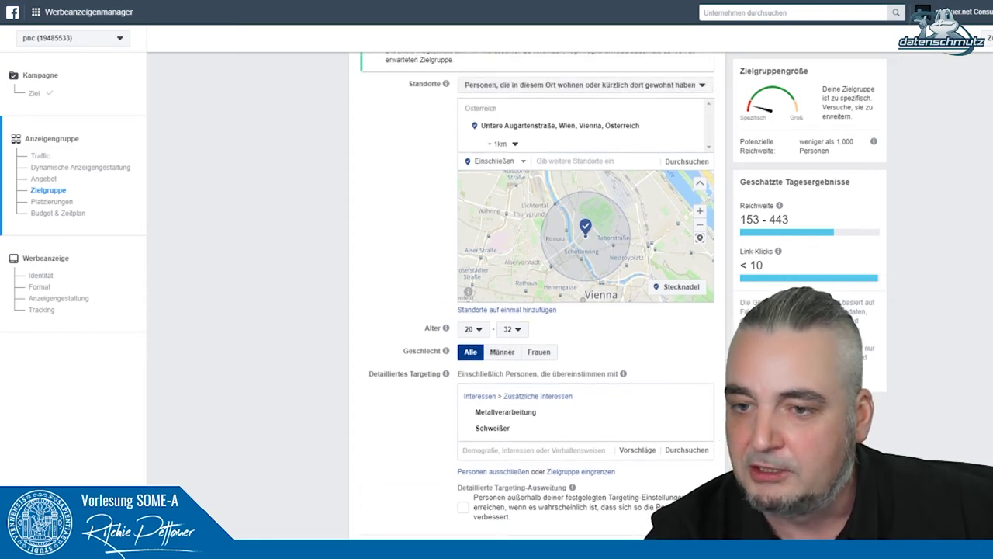
{"action": "left_click", "coordinate": [503, 144]}
{"action": "type", "text": "9"}
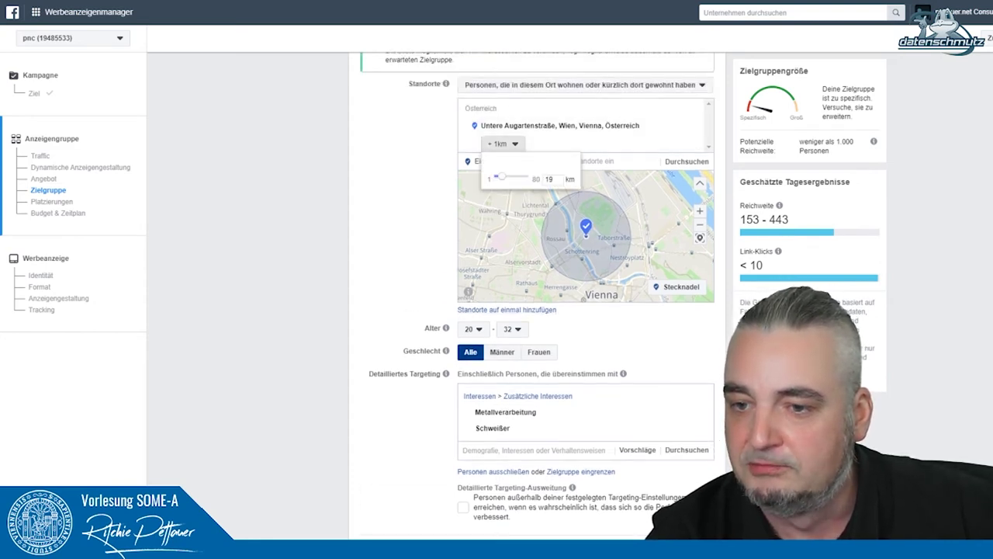
{"action": "key", "text": "Return"}
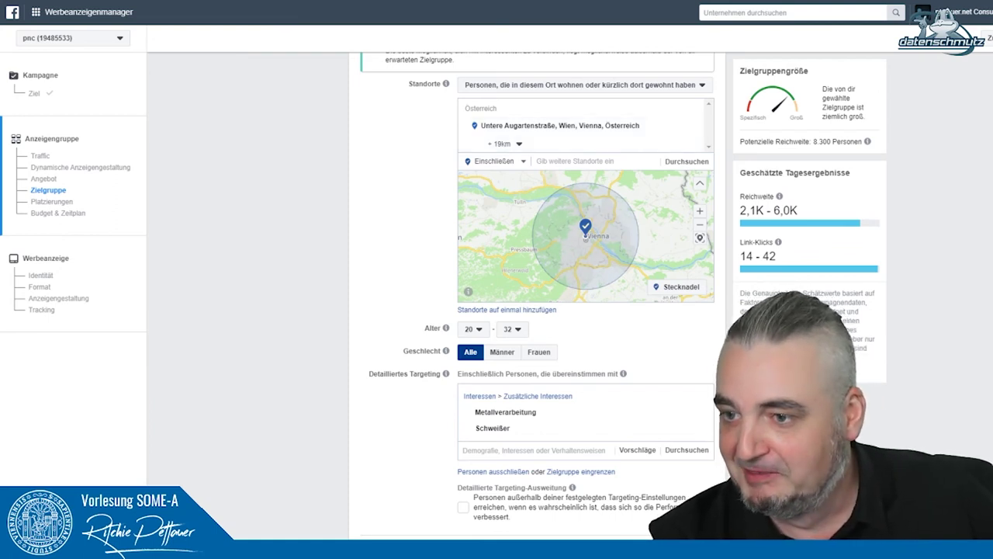
Switch the ad group's placements from automatic to manual
{"action": "mouse_move", "coordinate": [445, 350]}
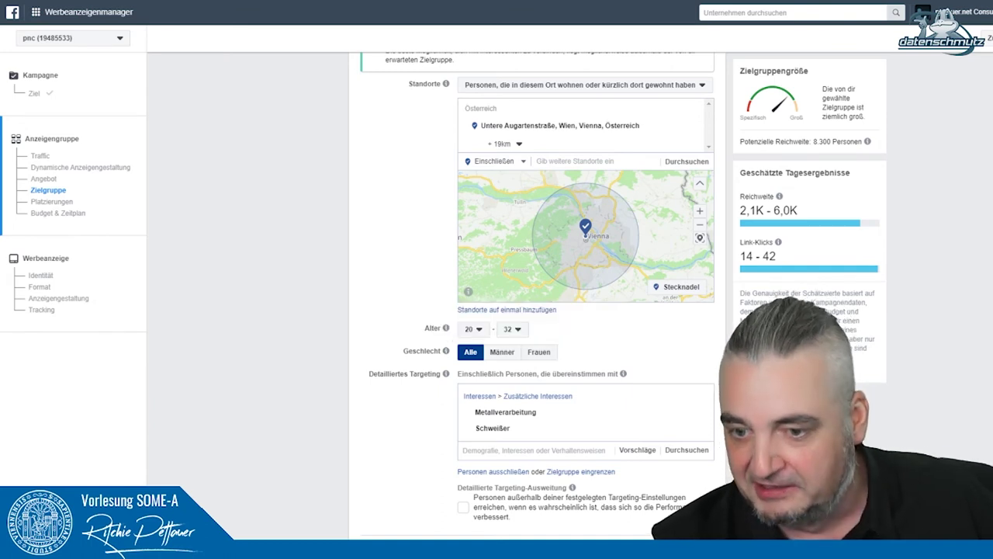
{"action": "scroll", "coordinate": [537, 295], "scroll_direction": "down", "scroll_amount": 2}
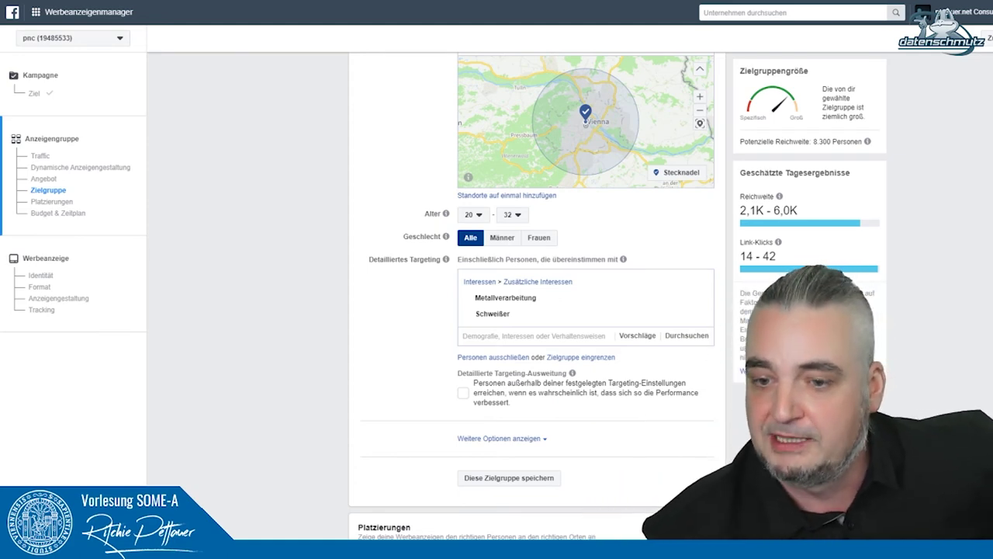
{"action": "scroll", "coordinate": [533, 295], "scroll_direction": "down", "scroll_amount": 1}
{"action": "scroll", "coordinate": [537, 295], "scroll_direction": "down", "scroll_amount": 3}
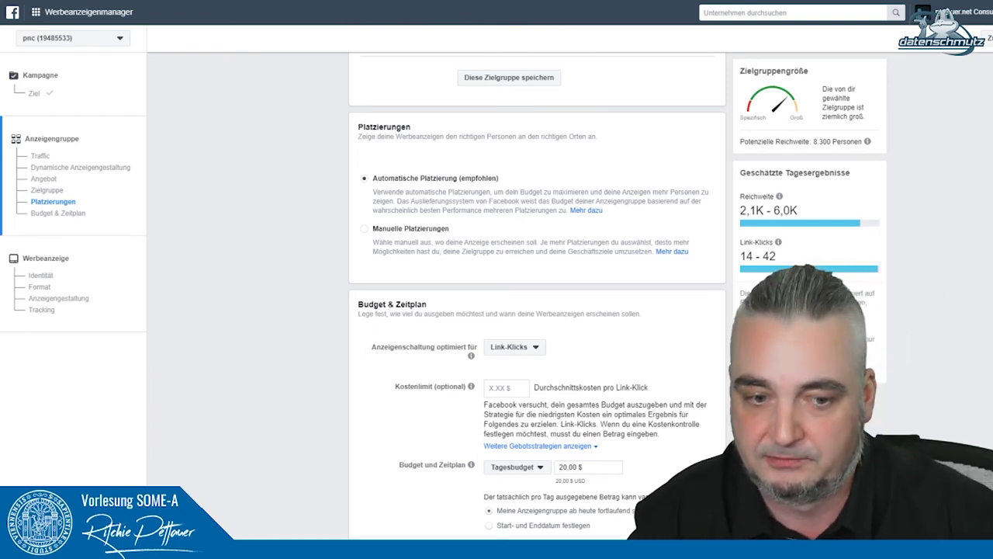
{"action": "scroll", "coordinate": [537, 311], "scroll_direction": "down", "scroll_amount": 1}
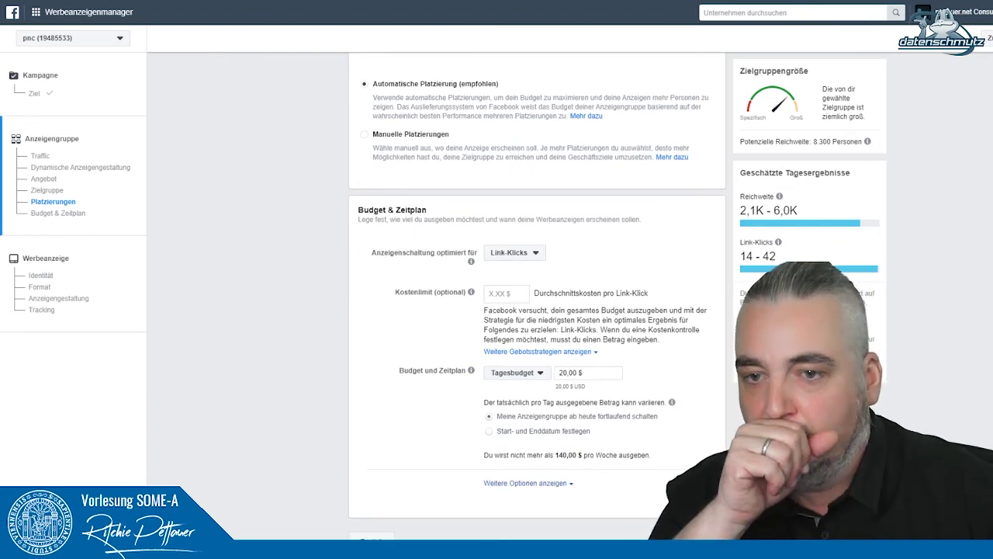
{"action": "scroll", "coordinate": [537, 311], "scroll_direction": "up", "scroll_amount": 1}
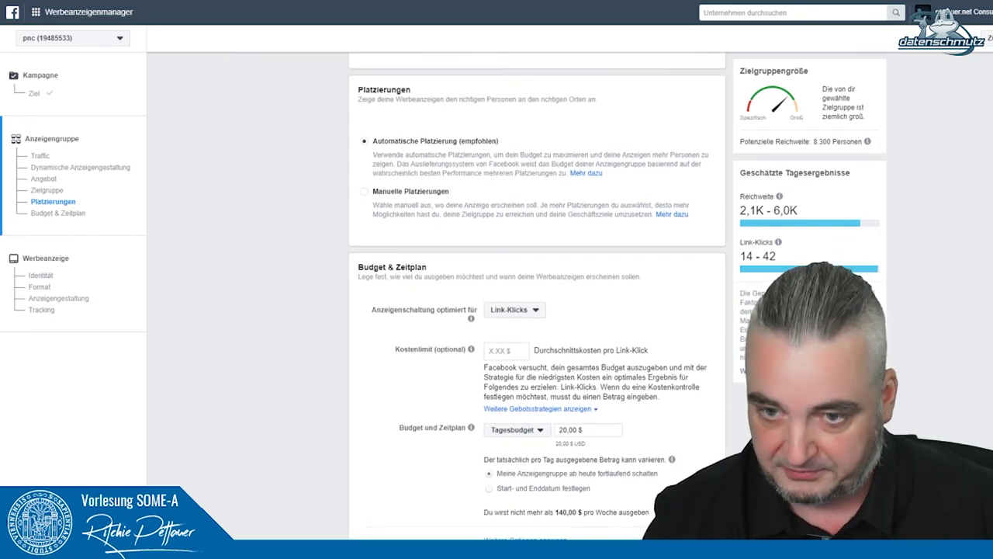
{"action": "left_click", "coordinate": [364, 191]}
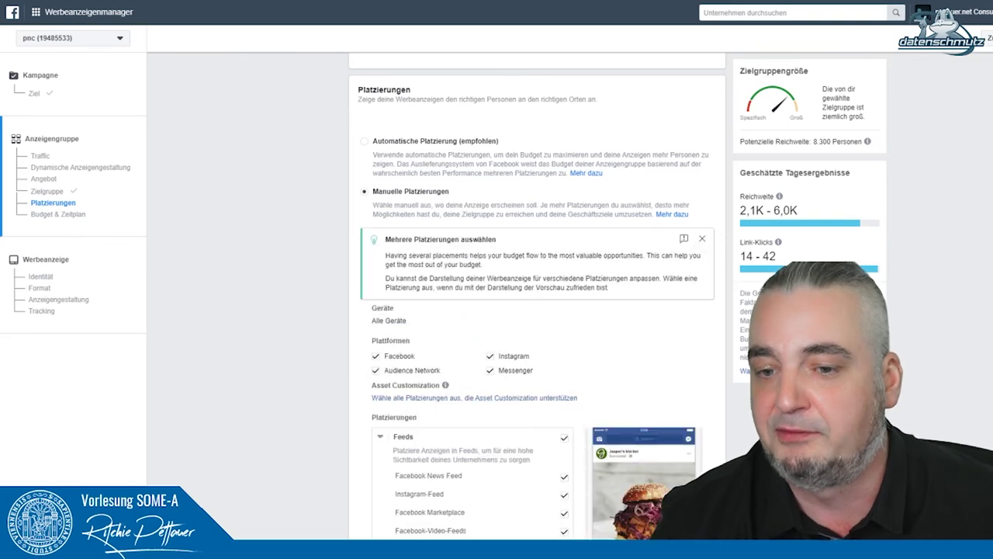
Deselect all Feeds placements and reselect only Facebook News Feed
{"action": "scroll", "coordinate": [537, 311], "scroll_direction": "down", "scroll_amount": 3}
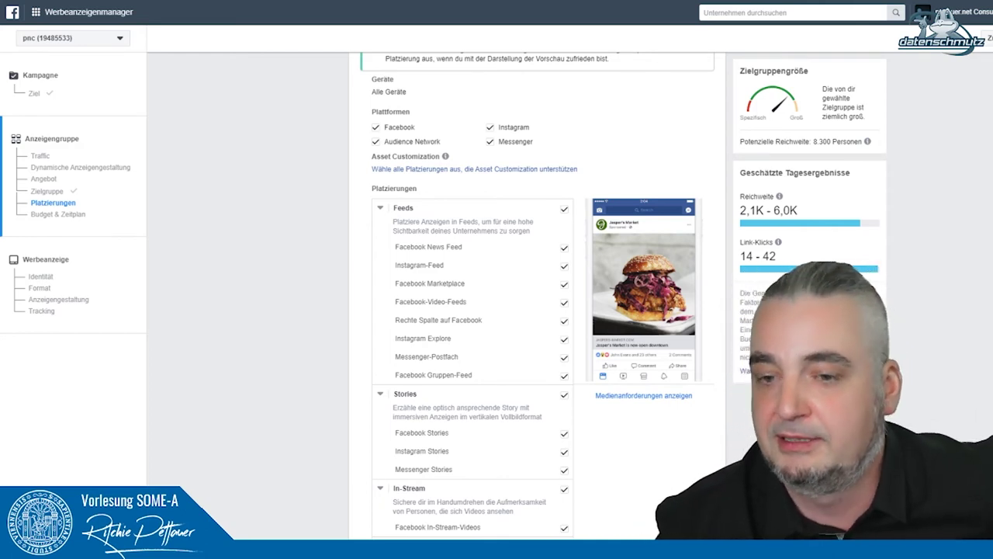
{"action": "scroll", "coordinate": [537, 295], "scroll_direction": "down", "scroll_amount": 1}
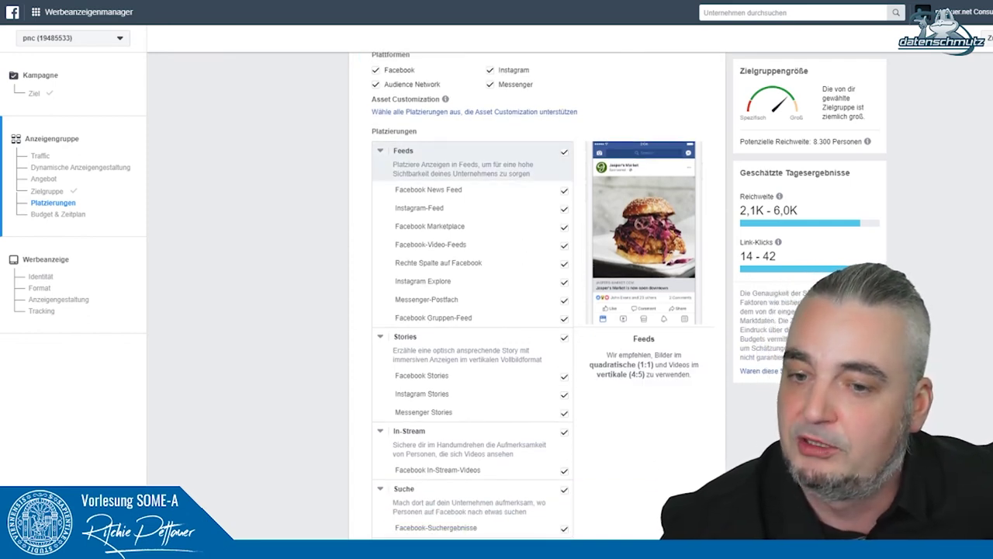
{"action": "left_click", "coordinate": [564, 151]}
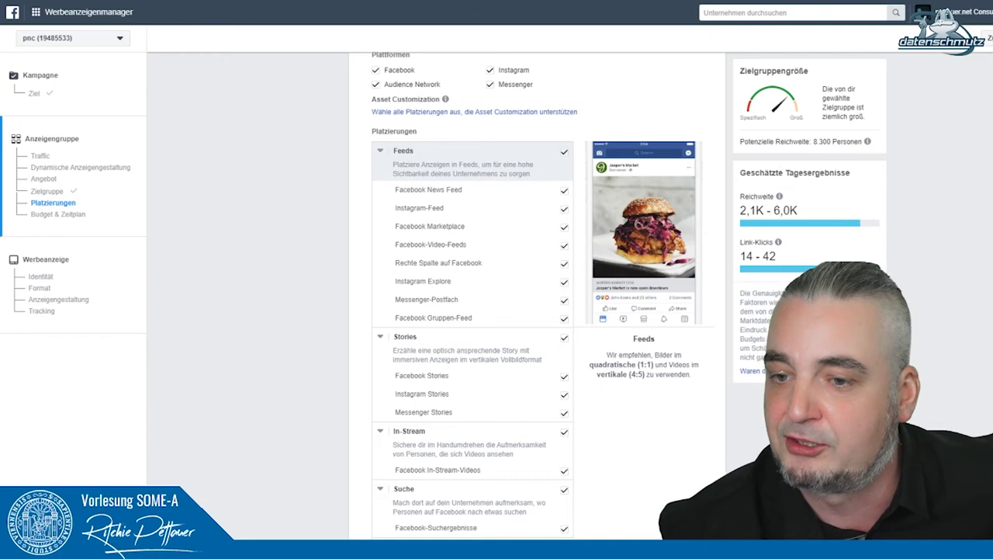
{"action": "left_click", "coordinate": [564, 200]}
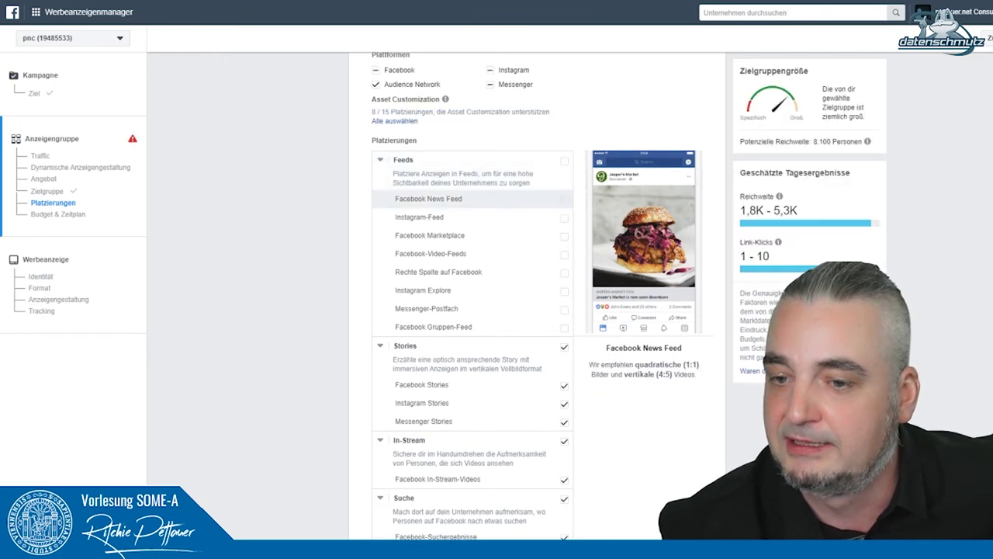
Deselect the placement groups Stories, In-Stream, Suche, In-Article and Apps und Websites
{"action": "scroll", "coordinate": [564, 218], "scroll_direction": "down", "scroll_amount": 3}
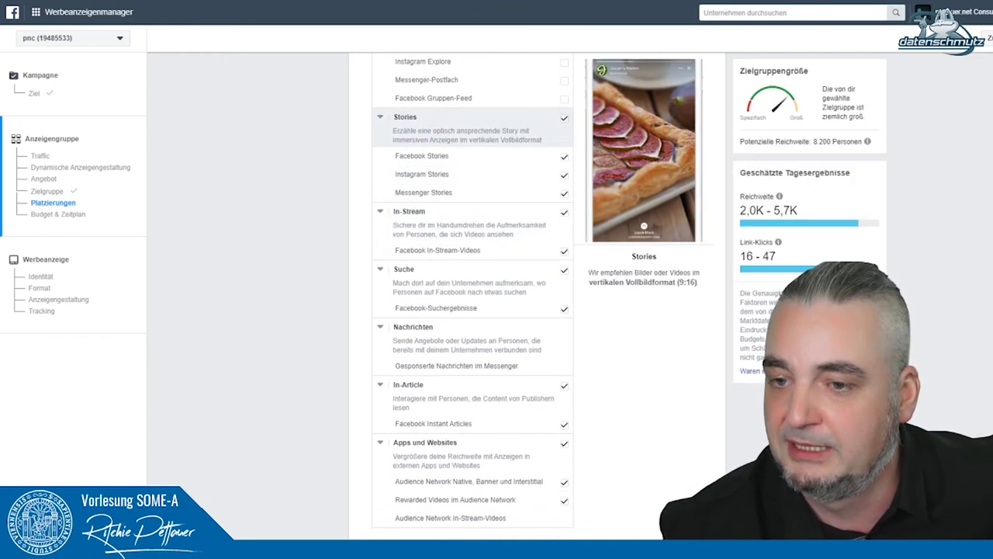
{"action": "left_click", "coordinate": [565, 118]}
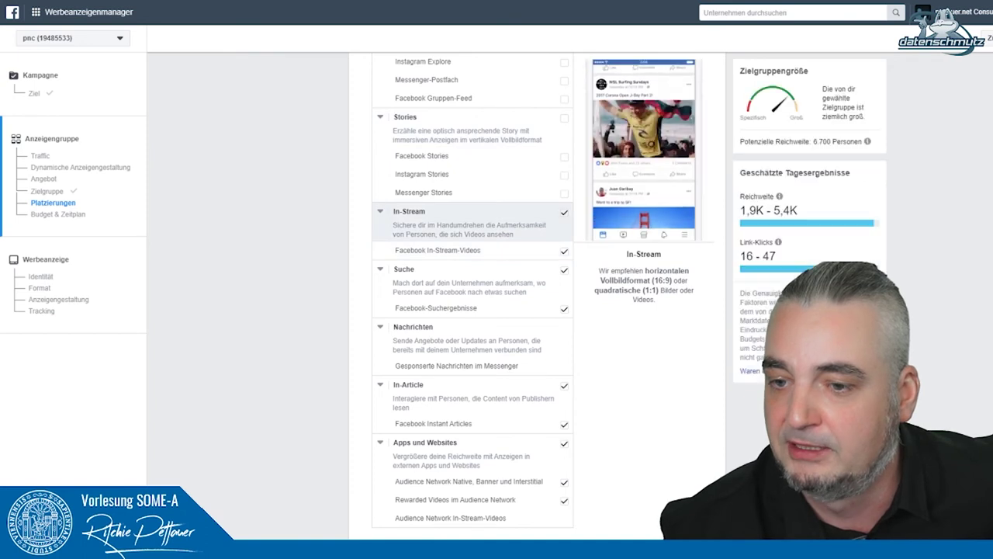
{"action": "left_click", "coordinate": [565, 211]}
{"action": "left_click", "coordinate": [564, 269]}
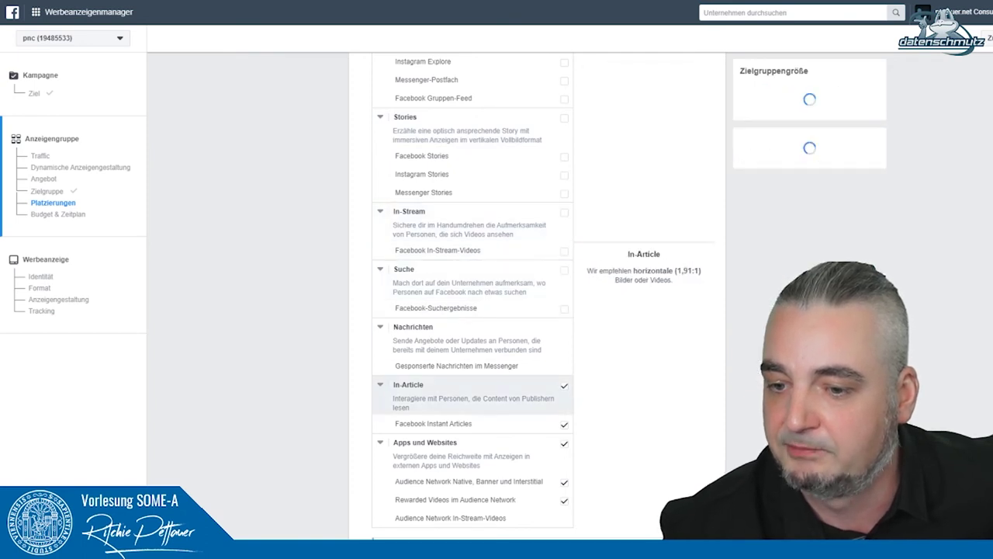
{"action": "left_click", "coordinate": [564, 385]}
{"action": "left_click", "coordinate": [564, 443]}
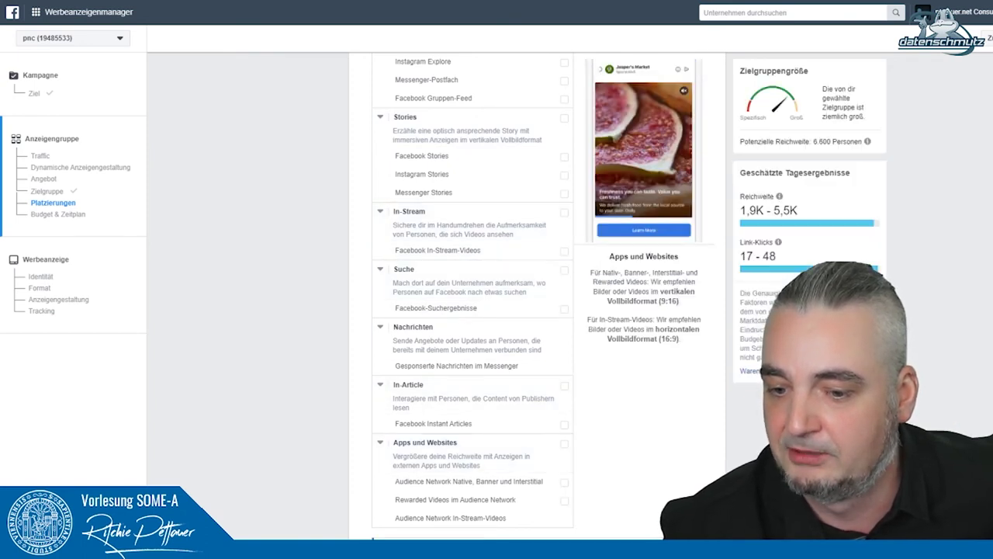
{"action": "scroll", "coordinate": [496, 298], "scroll_direction": "up", "scroll_amount": 3}
{"action": "scroll", "coordinate": [466, 225], "scroll_direction": "up", "scroll_amount": 1}
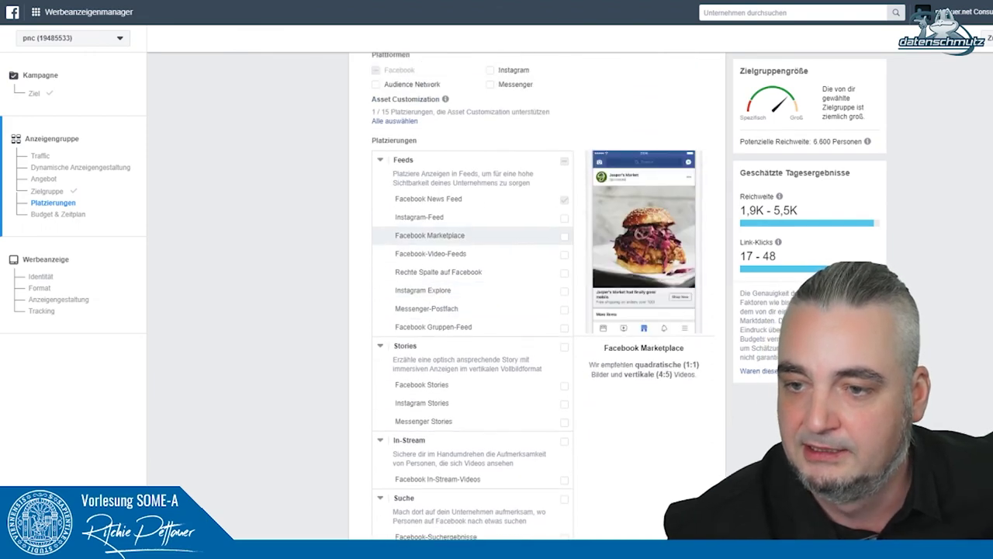
Choose Link-Klicks as the delivery optimization in the ad group's Budget & Zeitplan section
{"action": "scroll", "coordinate": [466, 217], "scroll_direction": "down", "scroll_amount": 10}
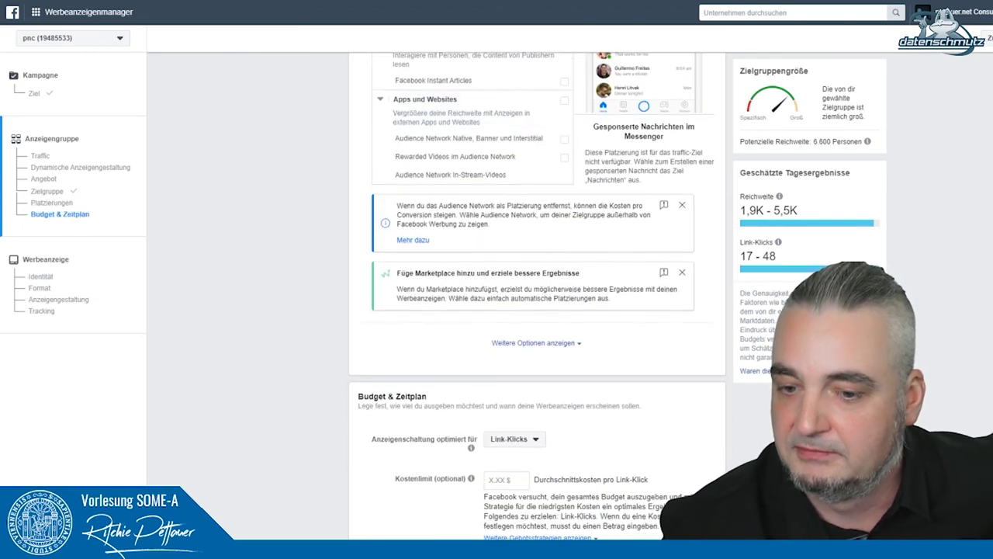
{"action": "scroll", "coordinate": [535, 295], "scroll_direction": "down", "scroll_amount": 3}
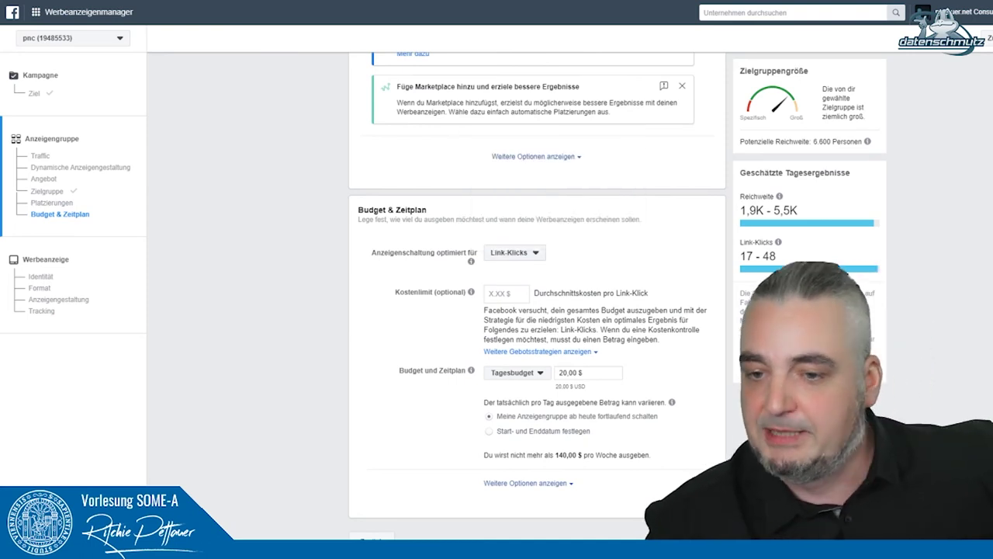
{"action": "left_click", "coordinate": [515, 252]}
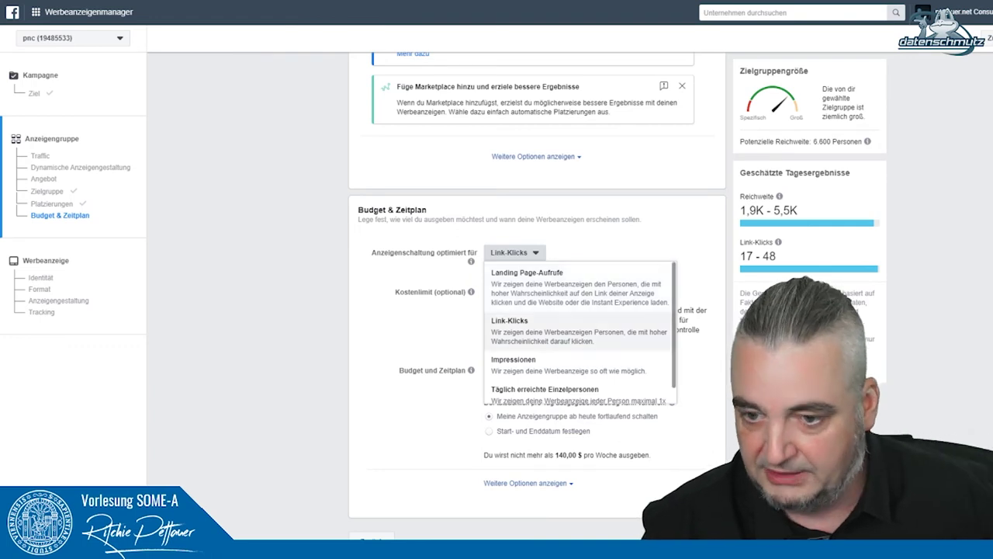
{"action": "left_click", "coordinate": [544, 329]}
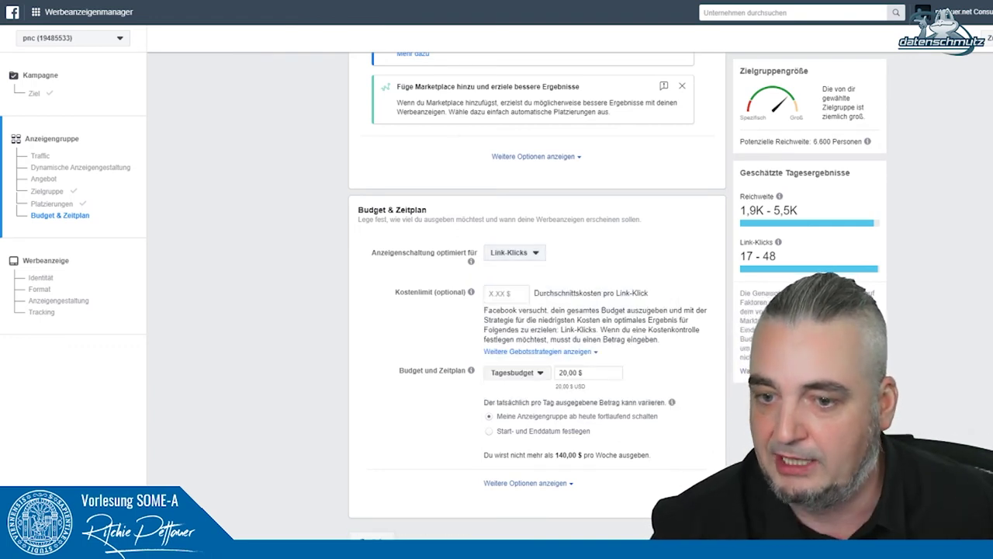
{"action": "mouse_move", "coordinate": [470, 292]}
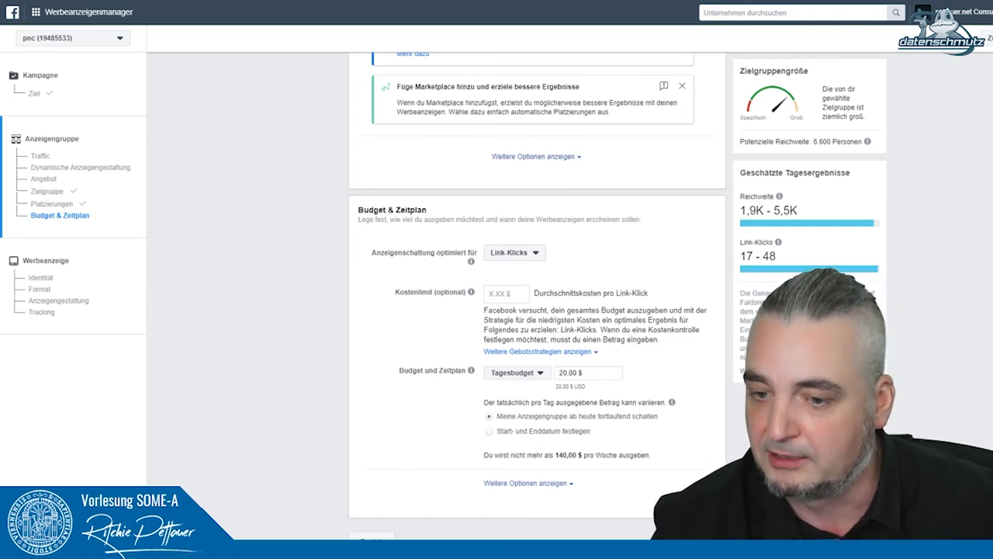
Switch the ad group to a fixed start and end date and set the end date to 30.4.2020
{"action": "left_click", "coordinate": [489, 430]}
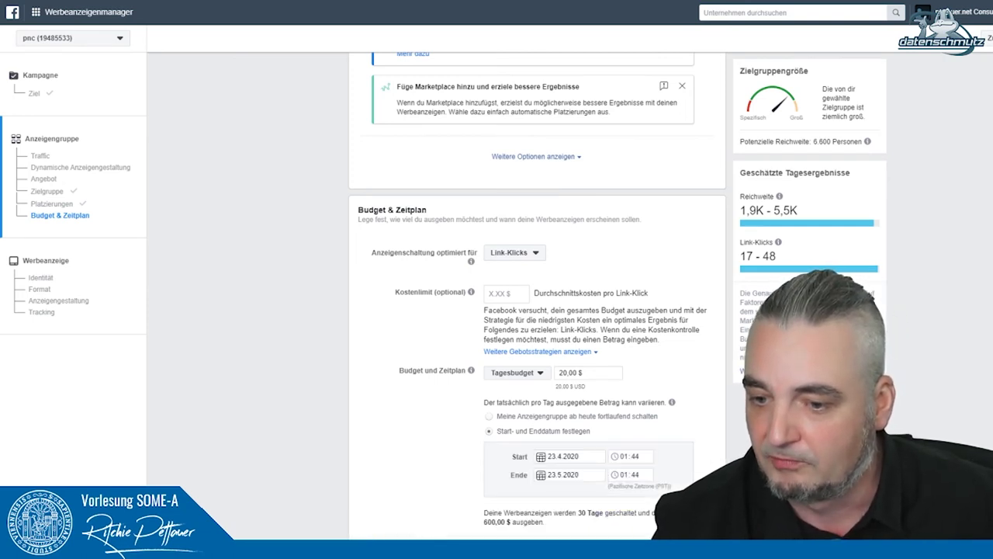
{"action": "scroll", "coordinate": [538, 297], "scroll_direction": "down", "scroll_amount": 1}
{"action": "left_click", "coordinate": [570, 407]}
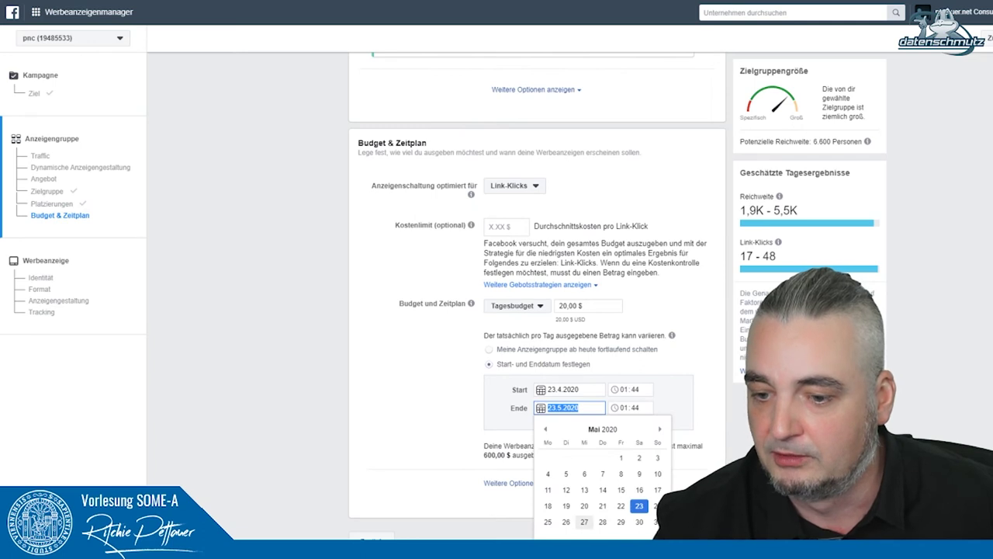
{"action": "left_click", "coordinate": [639, 521]}
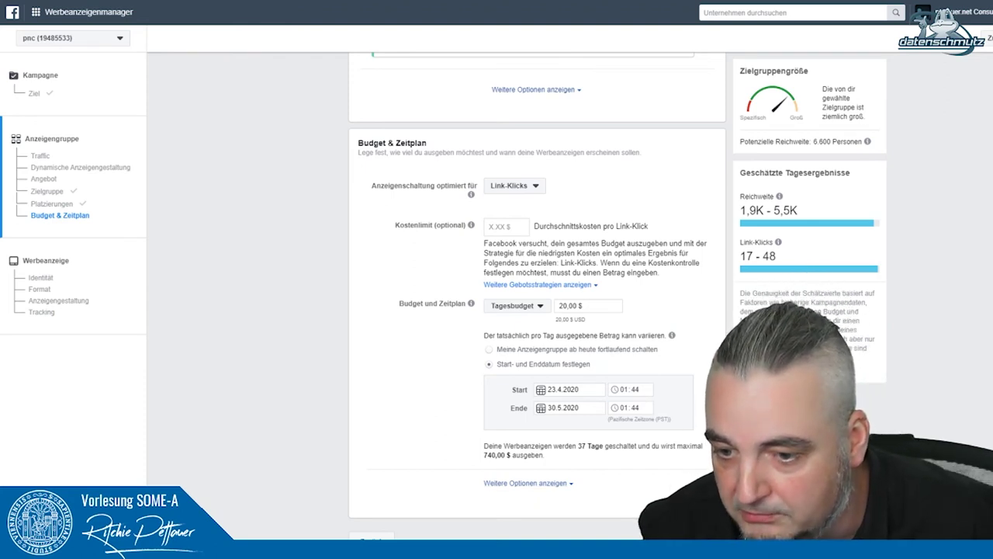
{"action": "left_click", "coordinate": [575, 407]}
{"action": "left_click", "coordinate": [546, 430]}
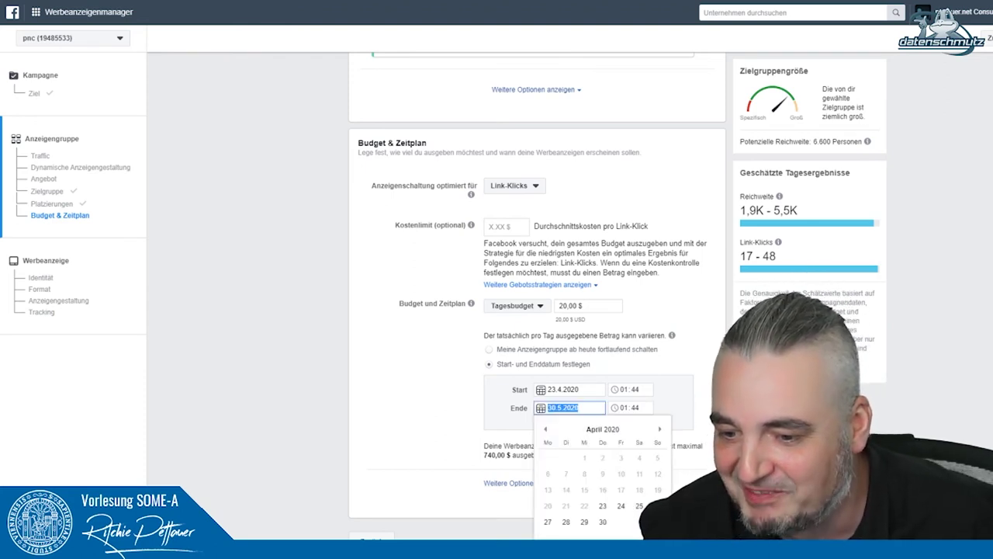
{"action": "left_click", "coordinate": [603, 521]}
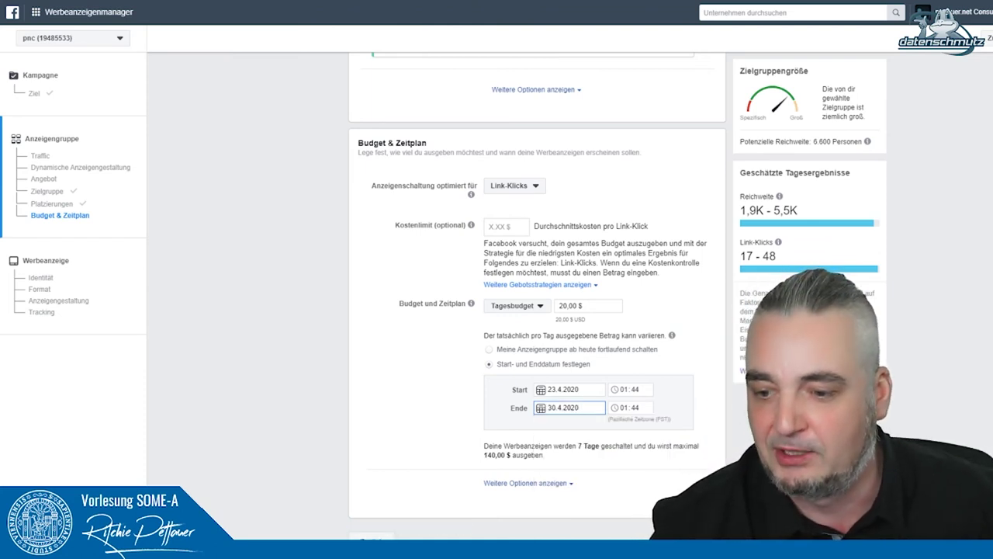
Continue to the ad level and examine its identity, format, creative and tracking settings
{"action": "left_click", "coordinate": [701, 538]}
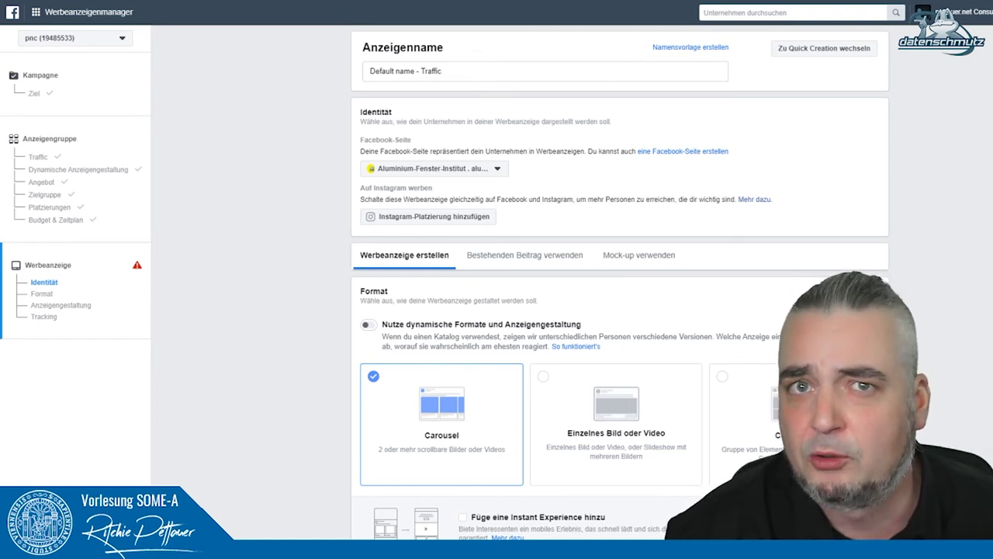
{"action": "scroll", "coordinate": [620, 298], "scroll_direction": "down", "scroll_amount": 4}
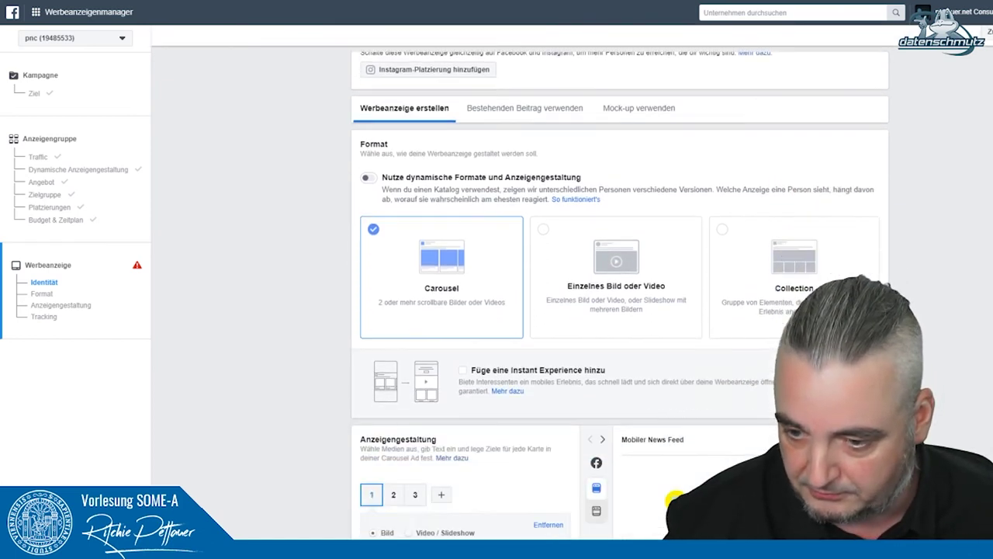
{"action": "scroll", "coordinate": [619, 298], "scroll_direction": "down", "scroll_amount": 10}
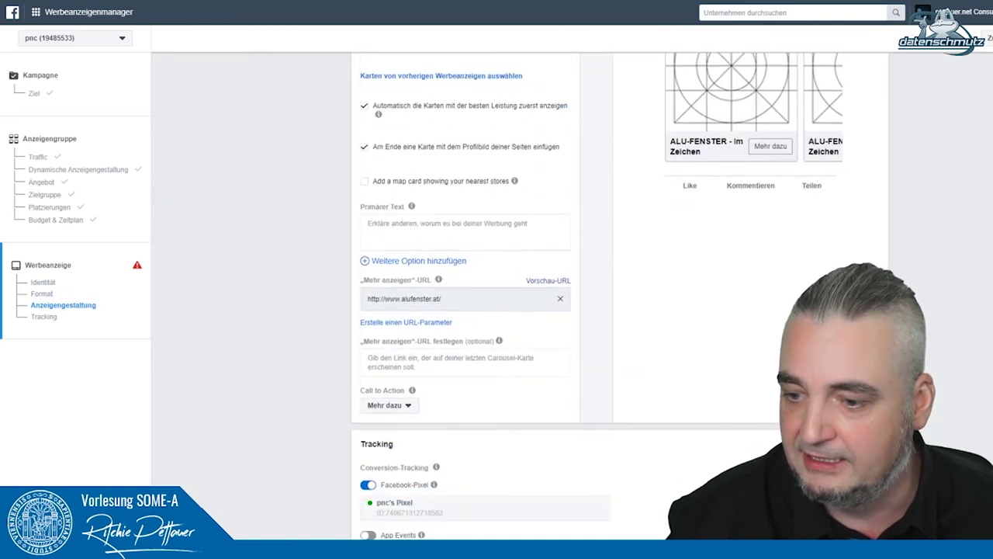
{"action": "scroll", "coordinate": [619, 298], "scroll_direction": "down", "scroll_amount": 1}
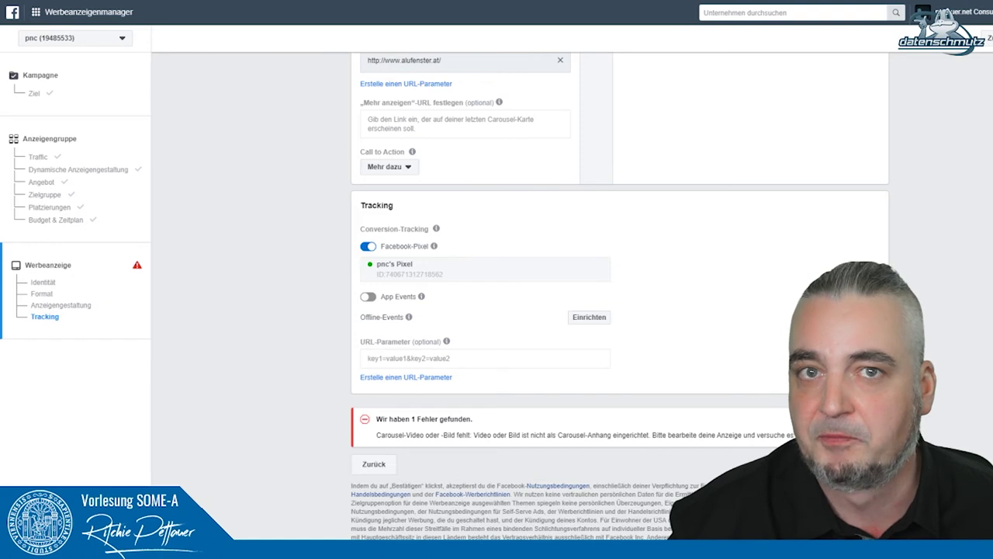
{"action": "scroll", "coordinate": [619, 298], "scroll_direction": "up", "scroll_amount": 2}
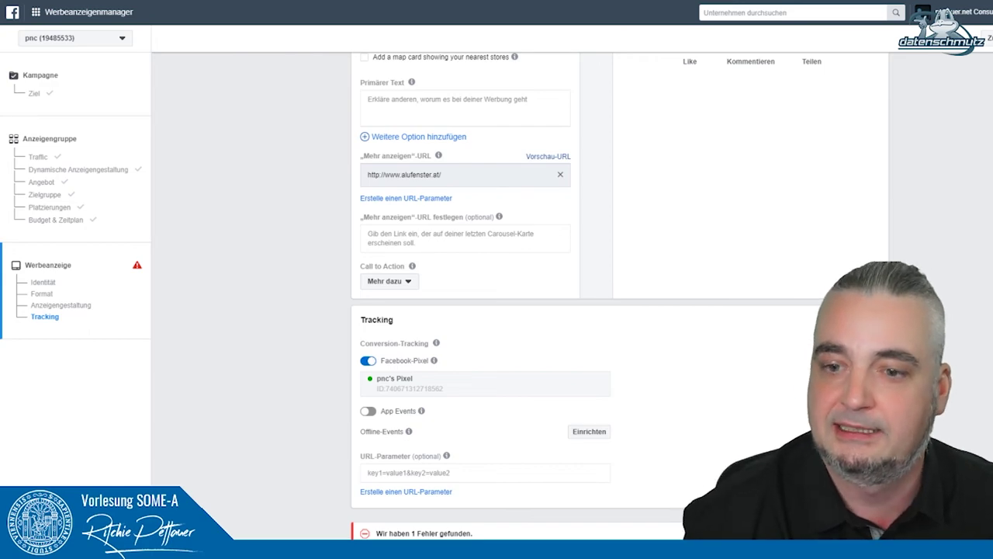
{"action": "scroll", "coordinate": [619, 298], "scroll_direction": "up", "scroll_amount": 10}
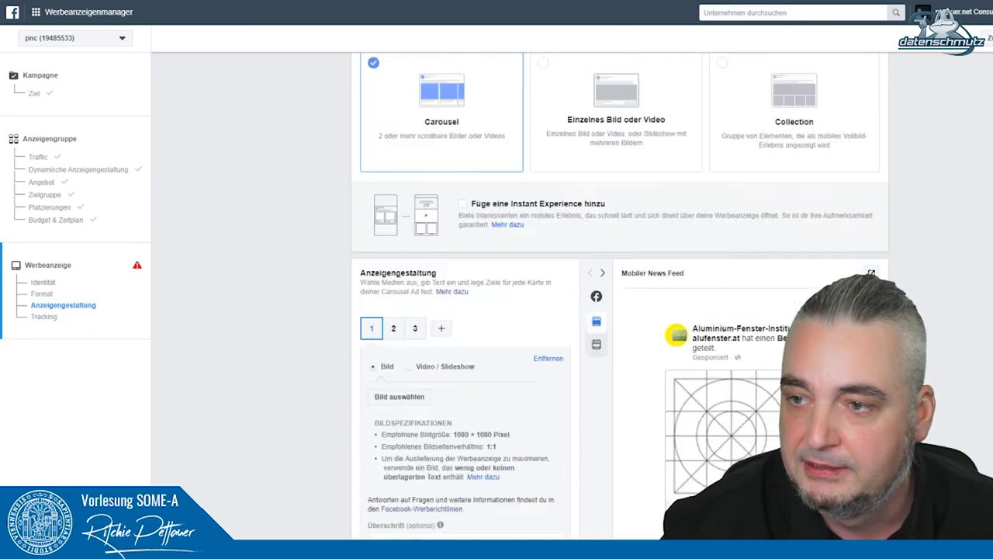
{"action": "scroll", "coordinate": [619, 298], "scroll_direction": "up", "scroll_amount": 2}
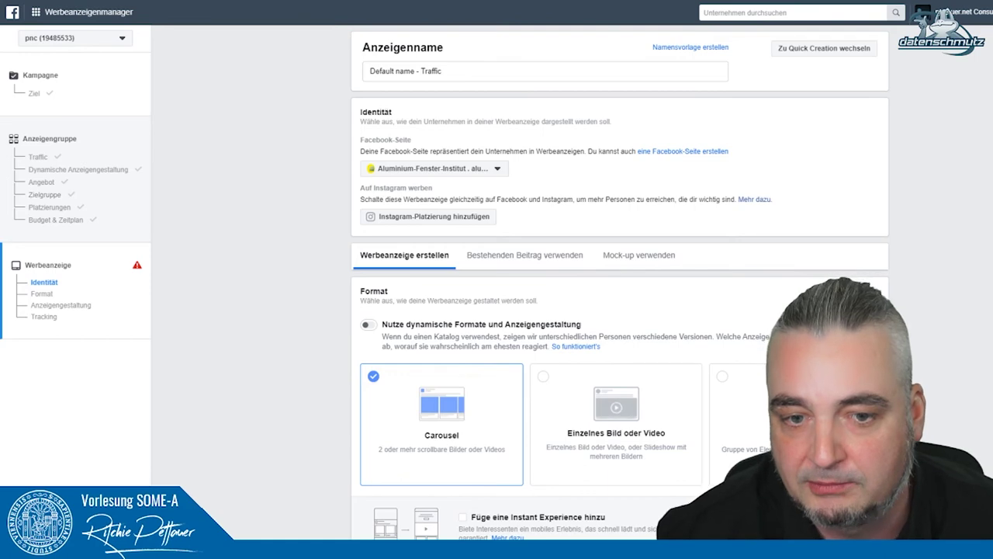
Return to the ad group's Budget & Zeitplan section and examine the delivery optimization options, keeping Link-Klicks selected
{"action": "left_click", "coordinate": [55, 219]}
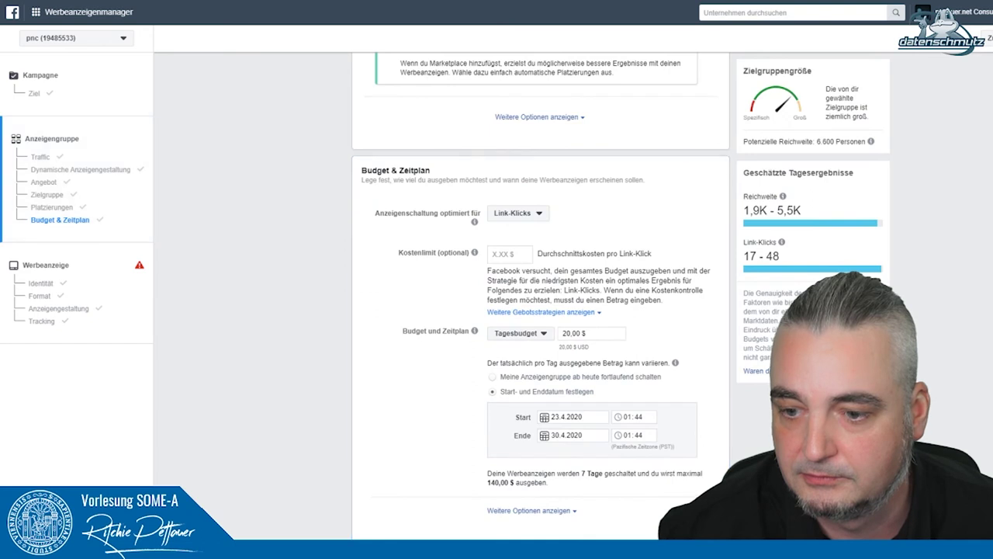
{"action": "scroll", "coordinate": [540, 310], "scroll_direction": "down", "scroll_amount": 1}
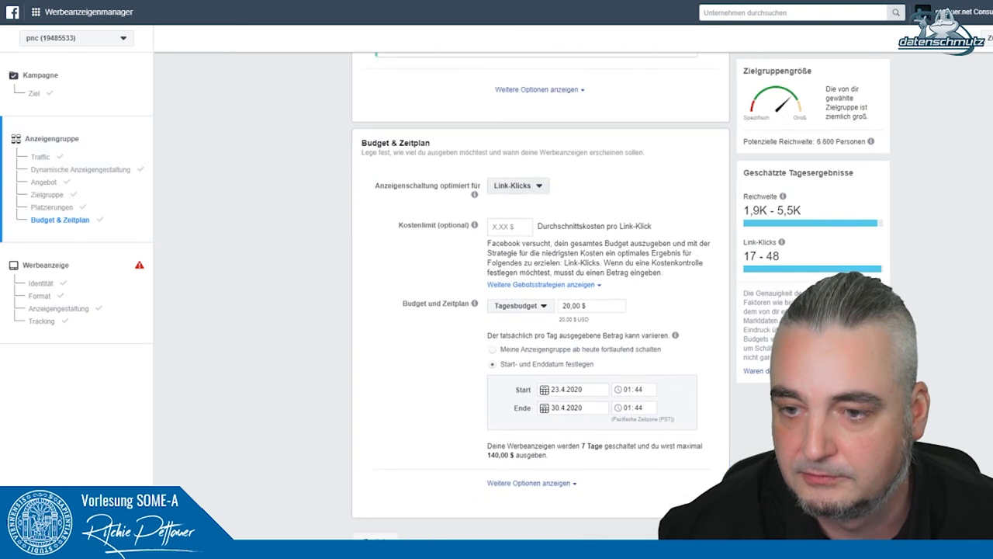
{"action": "left_click", "coordinate": [518, 186]}
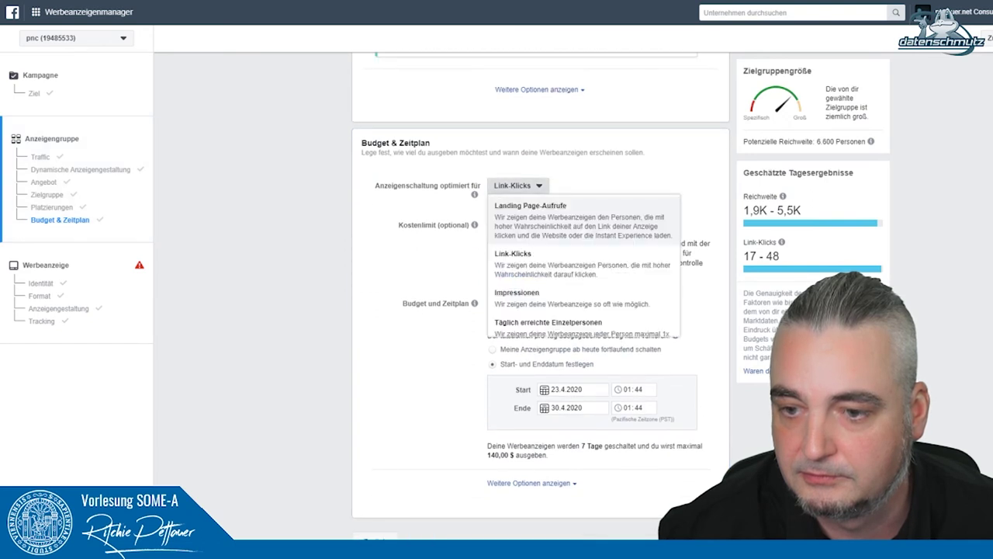
{"action": "left_click", "coordinate": [517, 185]}
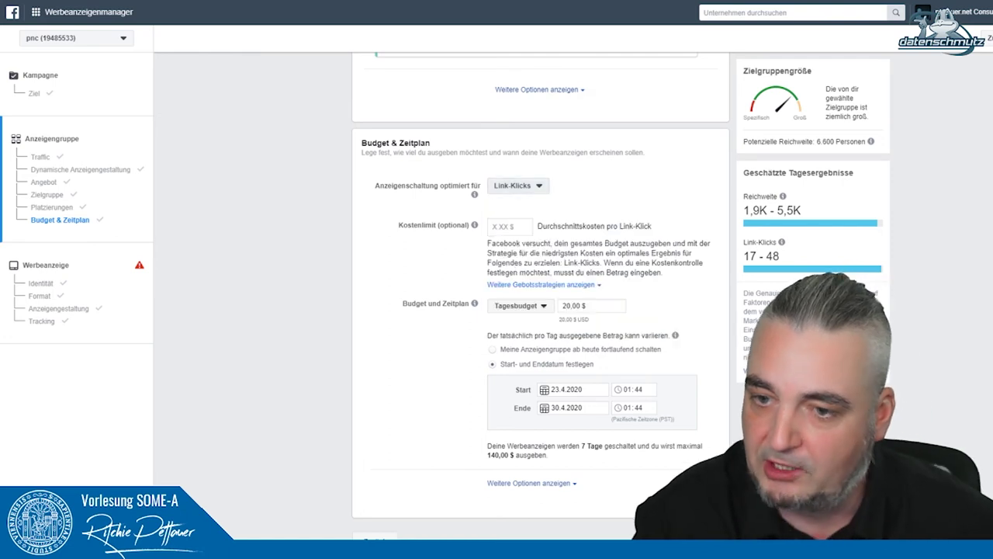
{"action": "left_click", "coordinate": [517, 185]}
{"action": "scroll", "coordinate": [583, 263], "scroll_direction": "down", "scroll_amount": 2}
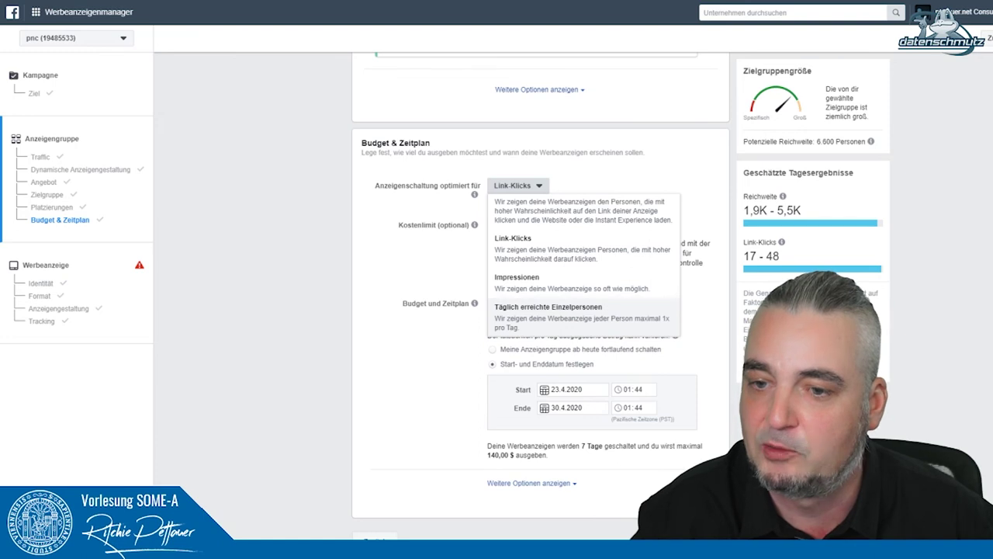
{"action": "scroll", "coordinate": [583, 264], "scroll_direction": "up", "scroll_amount": 2}
{"action": "scroll", "coordinate": [583, 264], "scroll_direction": "up", "scroll_amount": 1}
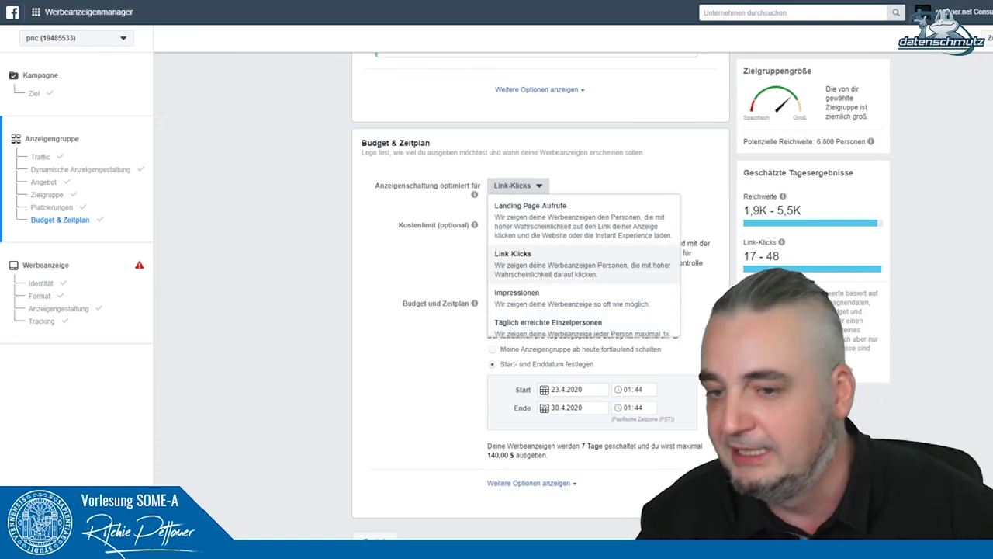
{"action": "left_click", "coordinate": [583, 264]}
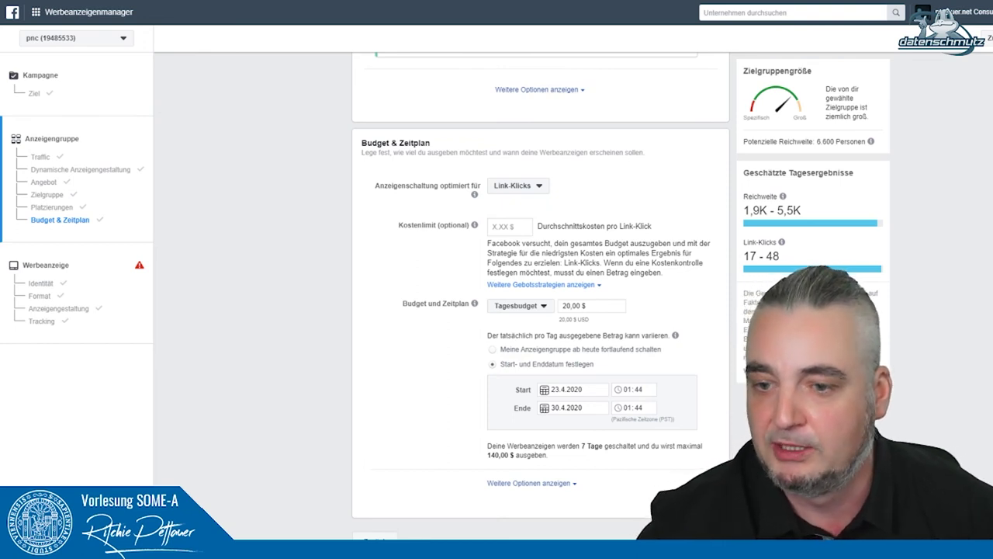
Show the additional bid strategies below the optional cost limit
{"action": "left_click", "coordinate": [540, 285]}
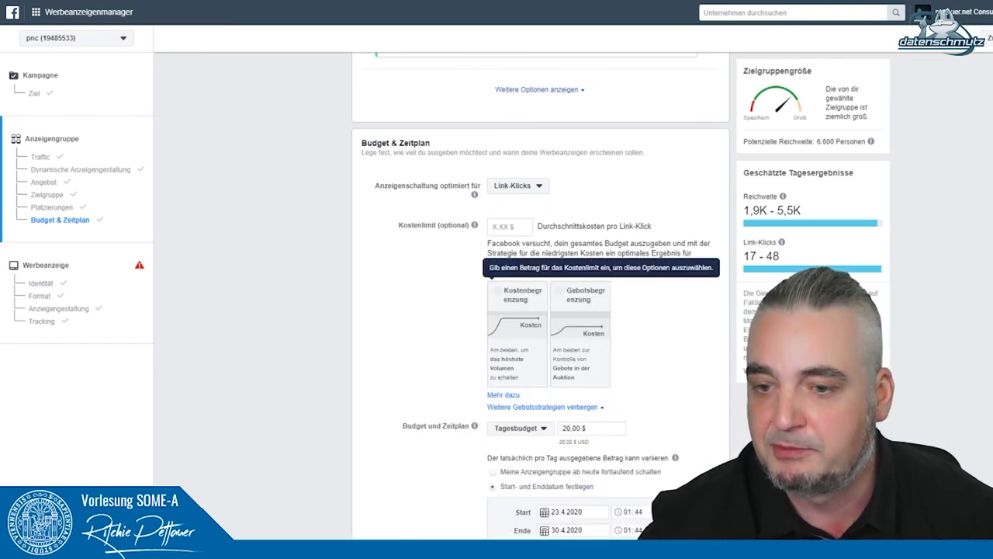
{"action": "scroll", "coordinate": [541, 311], "scroll_direction": "down", "scroll_amount": 1}
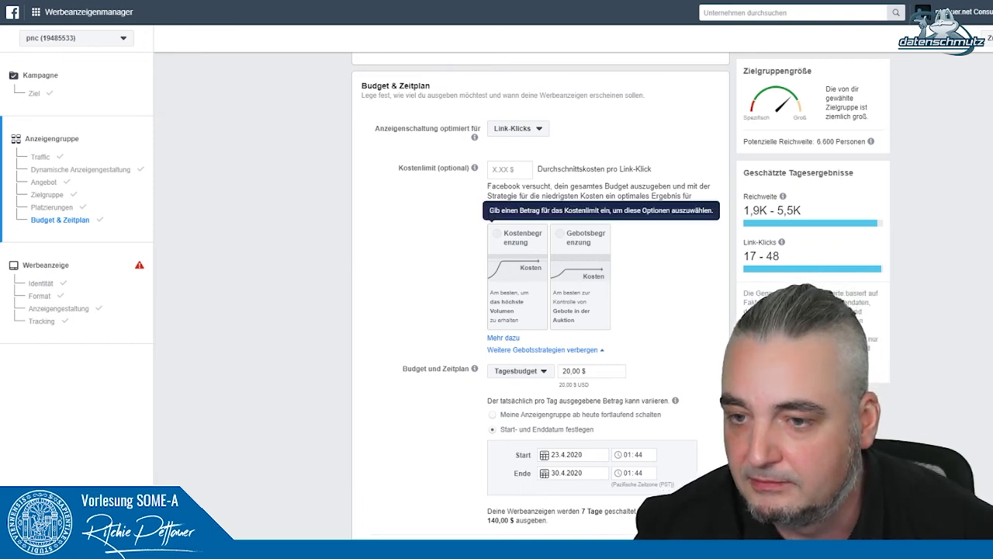
Set the optional cost limit to 1,00 $ per link click and choose the Gebotsbegrenzung bid strategy
{"action": "left_click", "coordinate": [509, 170]}
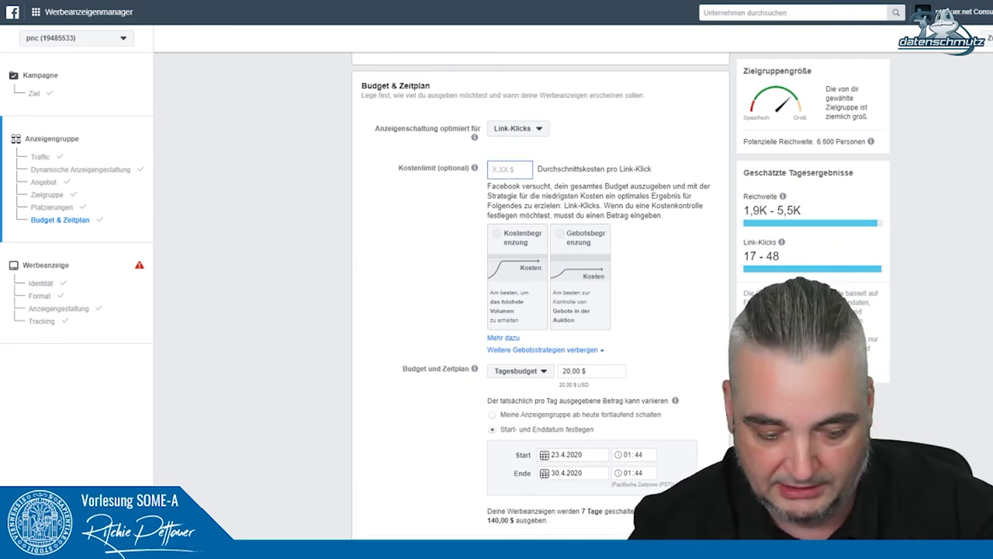
{"action": "type", "text": "0.1"}
{"action": "key", "text": "BackSpace"}
{"action": "key", "text": "BackSpace"}
{"action": "type", "text": "1"}
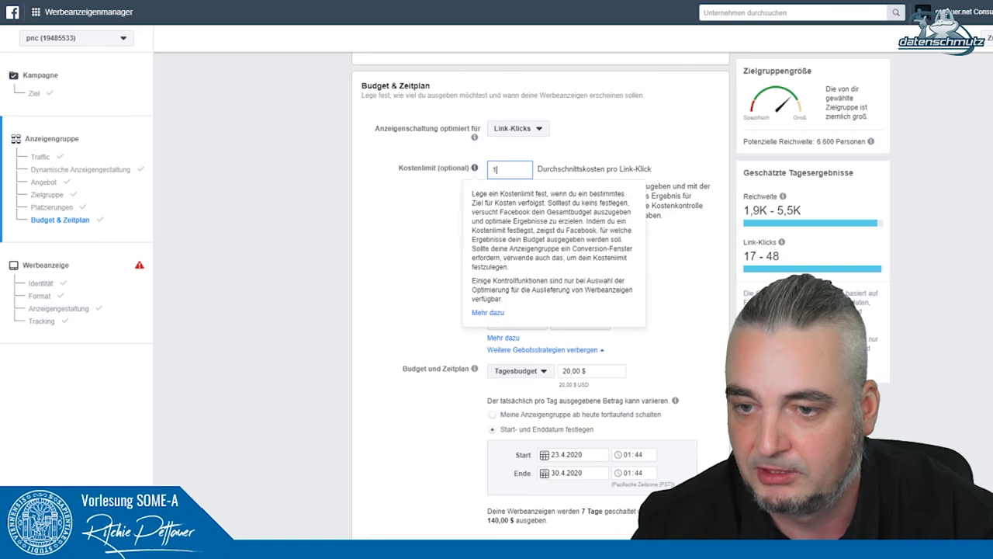
{"action": "key", "text": "Tab"}
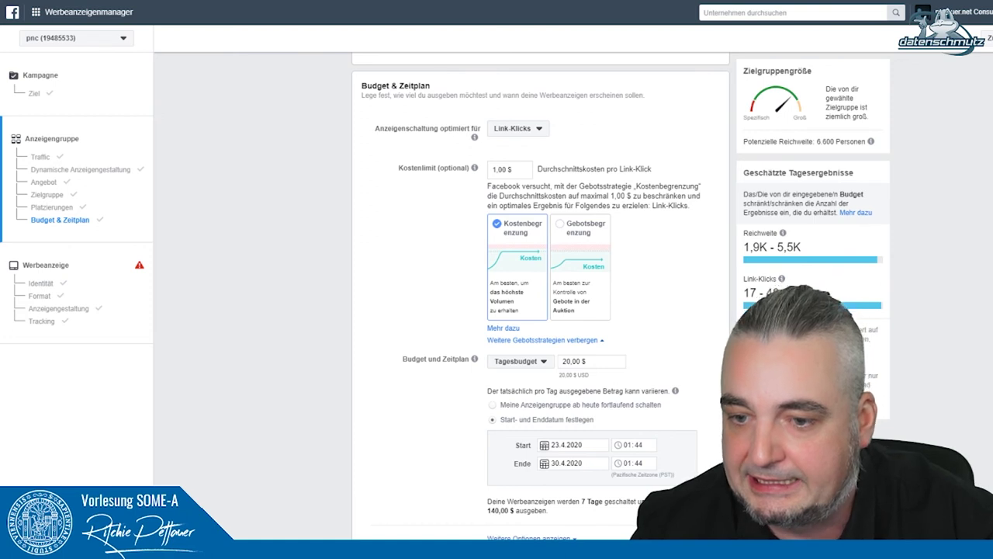
{"action": "left_click", "coordinate": [579, 266]}
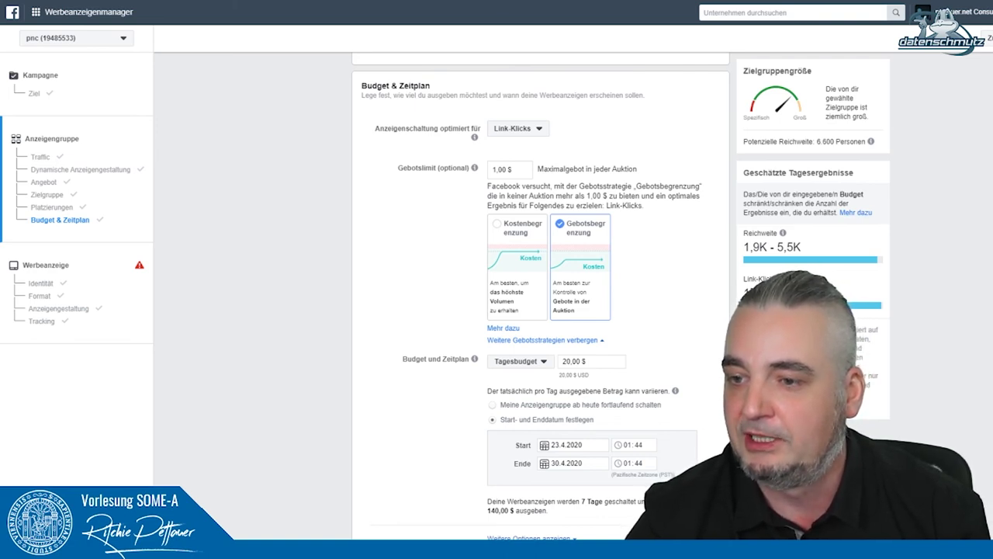
Check the budget note in the estimated daily results and set the maximum bid per auction to 2,00 $
{"action": "left_click_drag", "start_coordinate": [744, 194], "coordinate": [832, 212]}
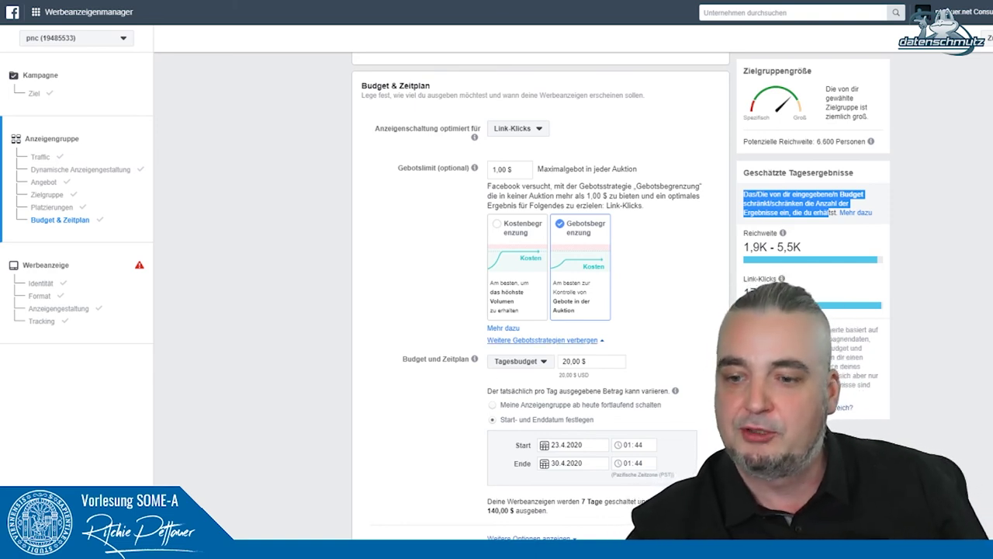
{"action": "scroll", "coordinate": [541, 296], "scroll_direction": "down", "scroll_amount": 1}
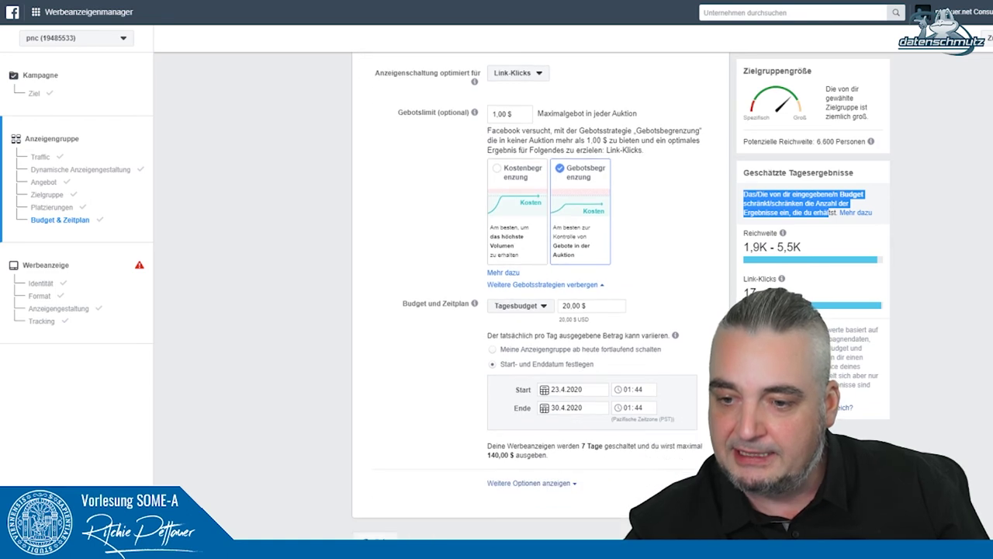
{"action": "scroll", "coordinate": [527, 297], "scroll_direction": "up", "scroll_amount": 1}
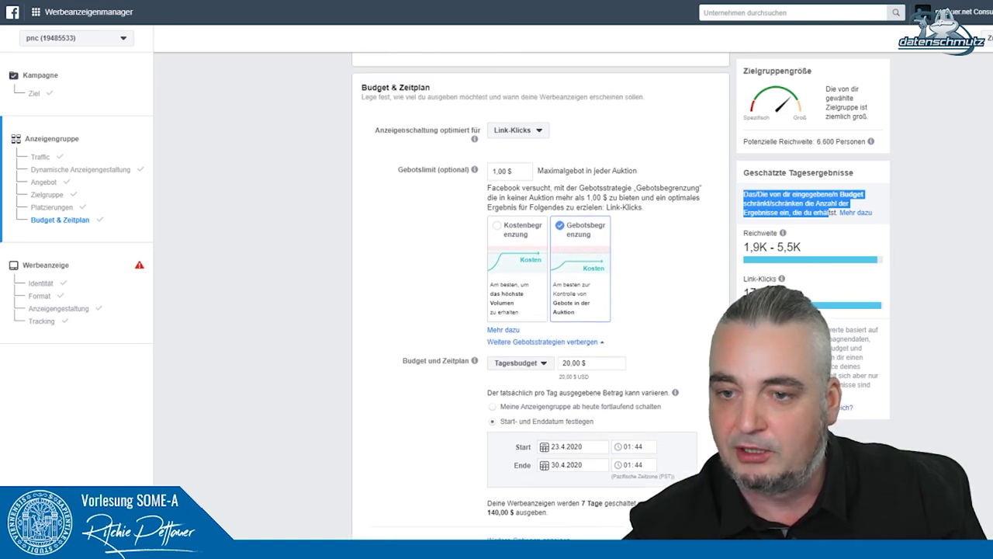
{"action": "left_click_drag", "start_coordinate": [498, 171], "coordinate": [475, 170]}
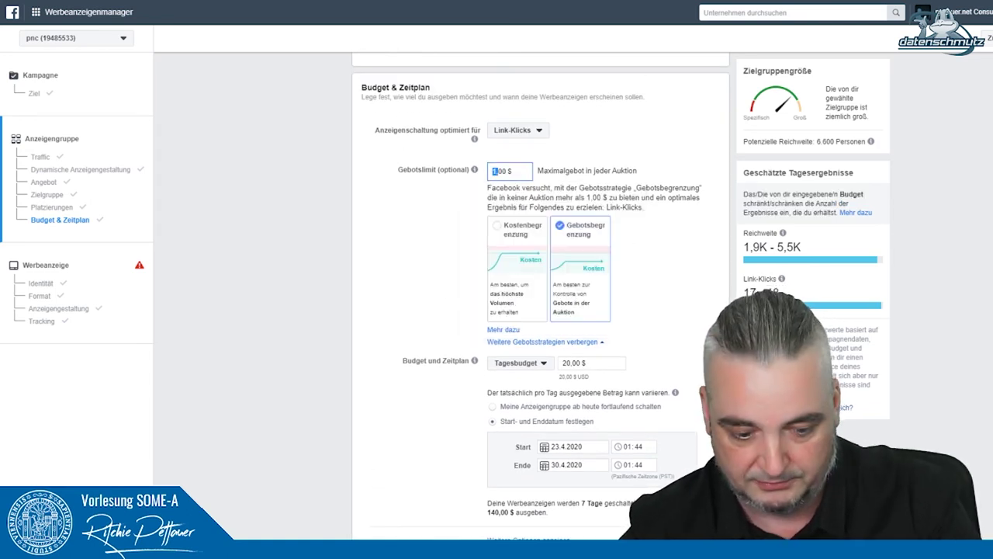
{"action": "type", "text": "2"}
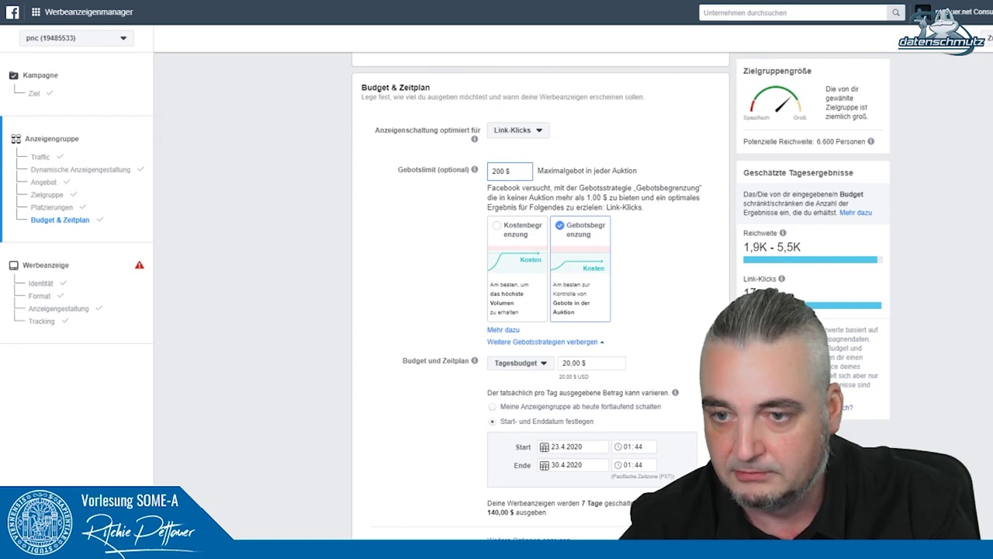
{"action": "key", "text": "ctrl+a"}
{"action": "key", "text": "Tab"}
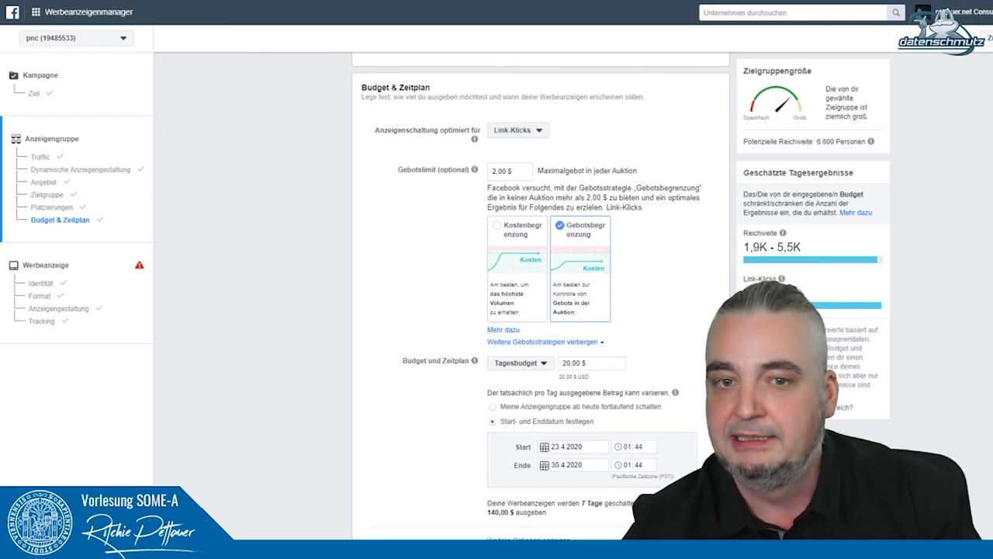
Leave the campaign setup for the campaign overview, discarding the unsaved changes
{"action": "left_click", "coordinate": [82, 12]}
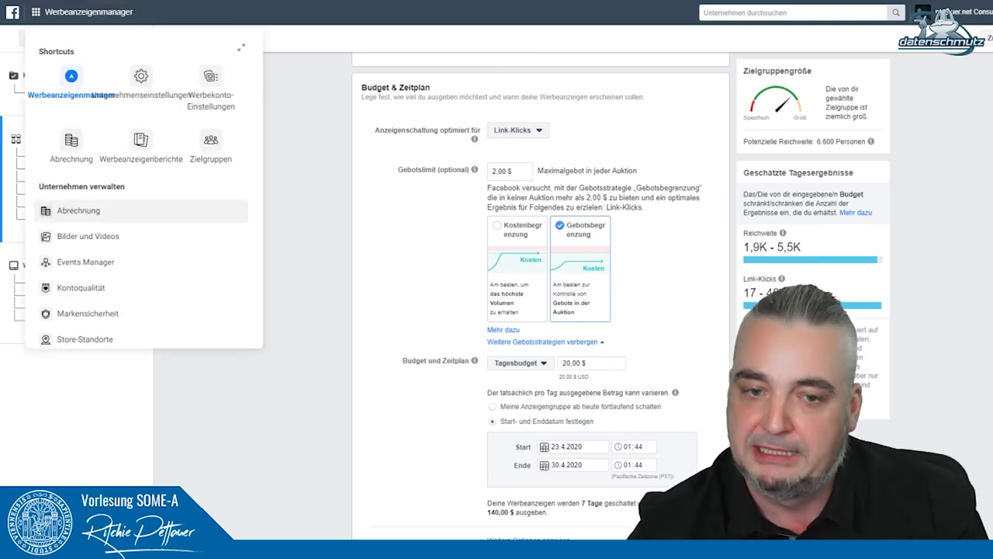
{"action": "left_click", "coordinate": [142, 142]}
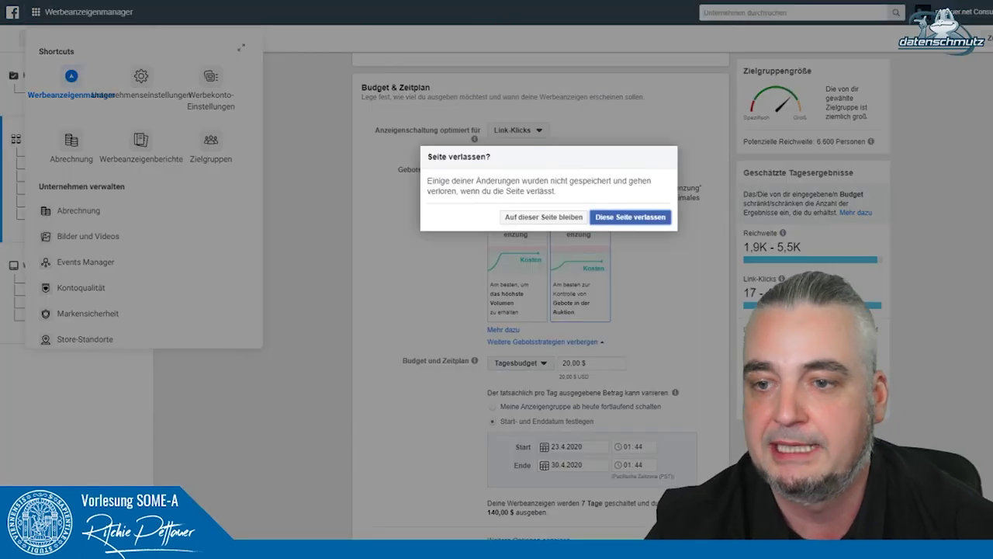
{"action": "left_click", "coordinate": [630, 217]}
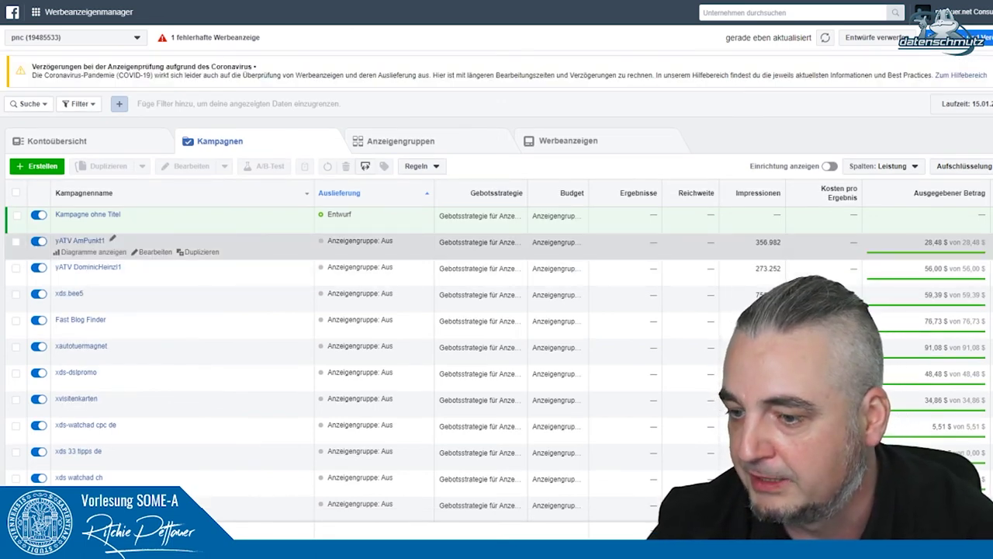
Open the troubatour-ch1 campaign's ad group and examine its link clicks, schedule and cost per result
{"action": "scroll", "coordinate": [232, 349], "scroll_direction": "down", "scroll_amount": 10}
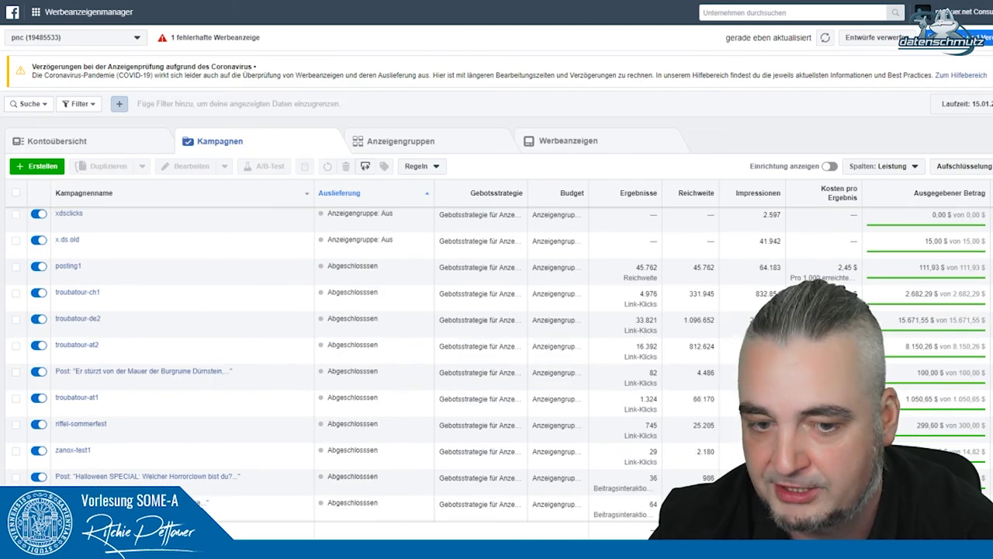
{"action": "left_click", "coordinate": [77, 293]}
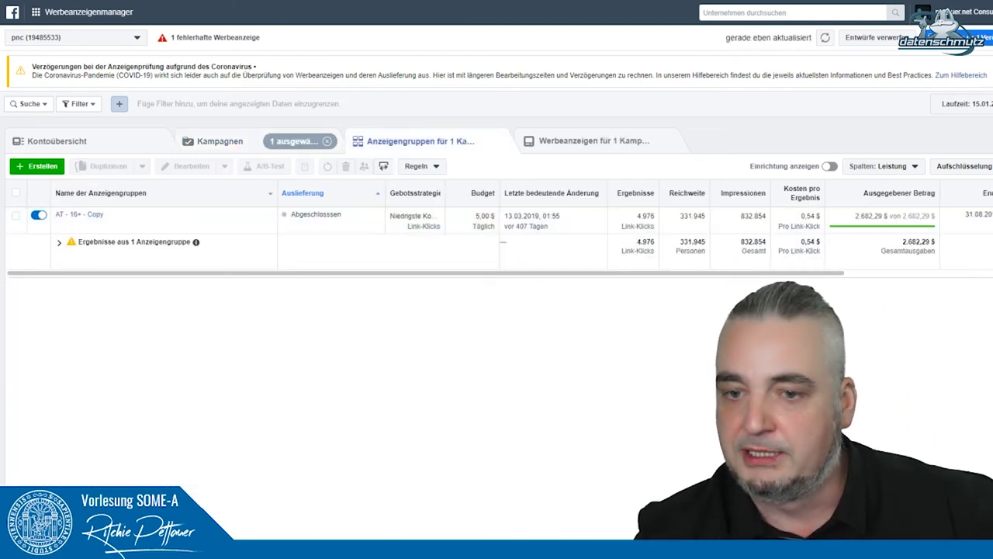
{"action": "mouse_move", "coordinate": [155, 220]}
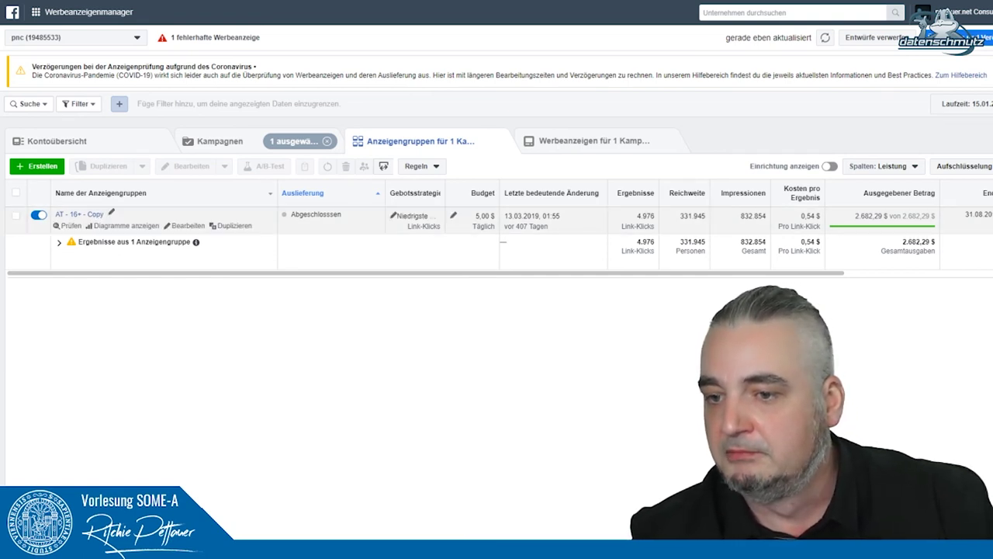
{"action": "double_click", "coordinate": [645, 216]}
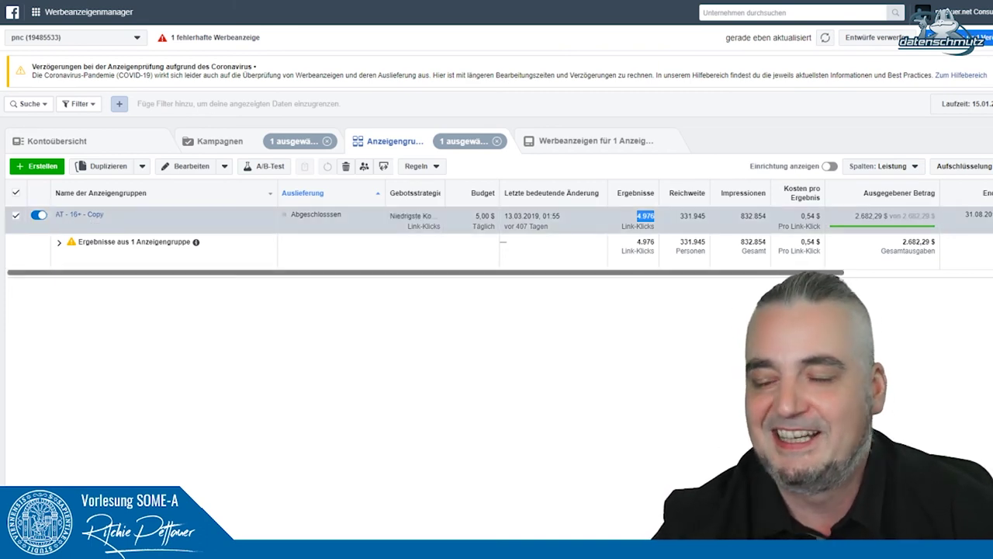
{"action": "scroll", "coordinate": [535, 230], "scroll_direction": "right", "scroll_amount": 2}
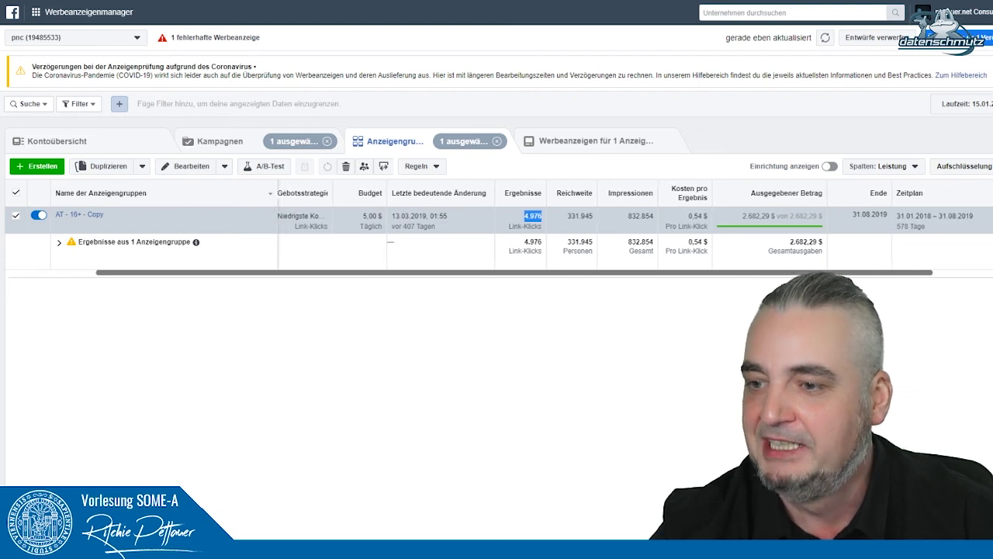
{"action": "scroll", "coordinate": [535, 230], "scroll_direction": "left", "scroll_amount": 2}
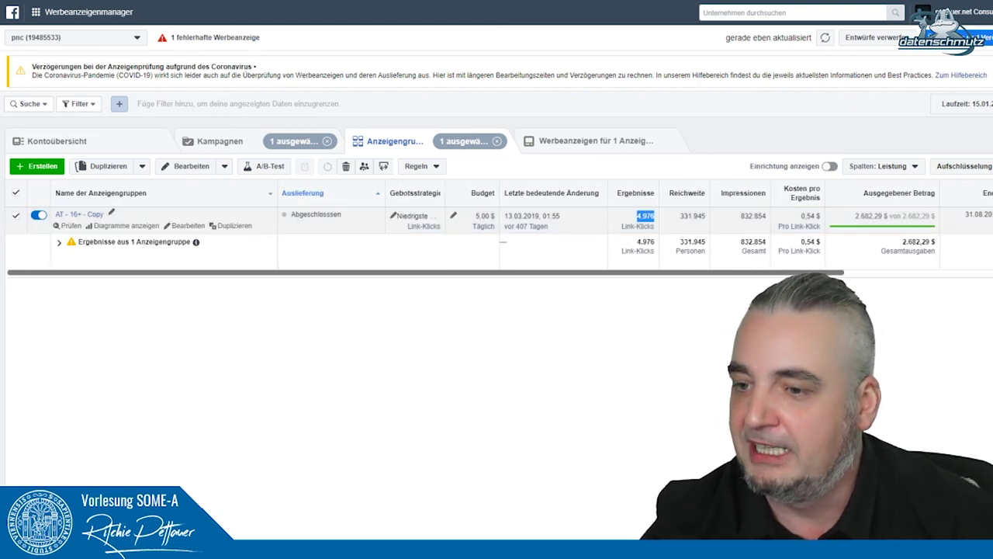
{"action": "left_click_drag", "start_coordinate": [801, 216], "coordinate": [816, 216]}
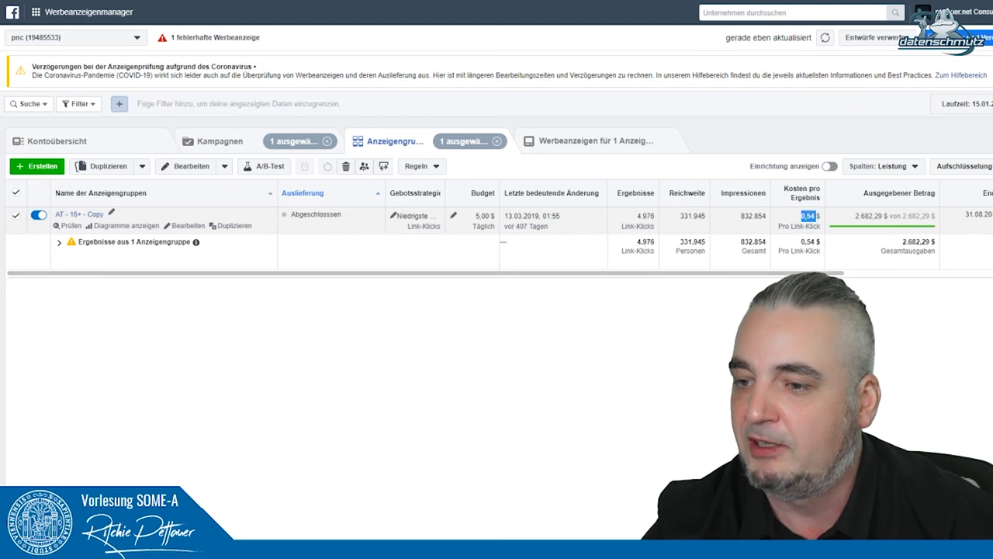
{"action": "mouse_move", "coordinate": [808, 273]}
{"action": "left_mouse_down"}
{"action": "mouse_move", "coordinate": [931, 273]}
{"action": "mouse_move", "coordinate": [807, 273]}
{"action": "left_mouse_up"}
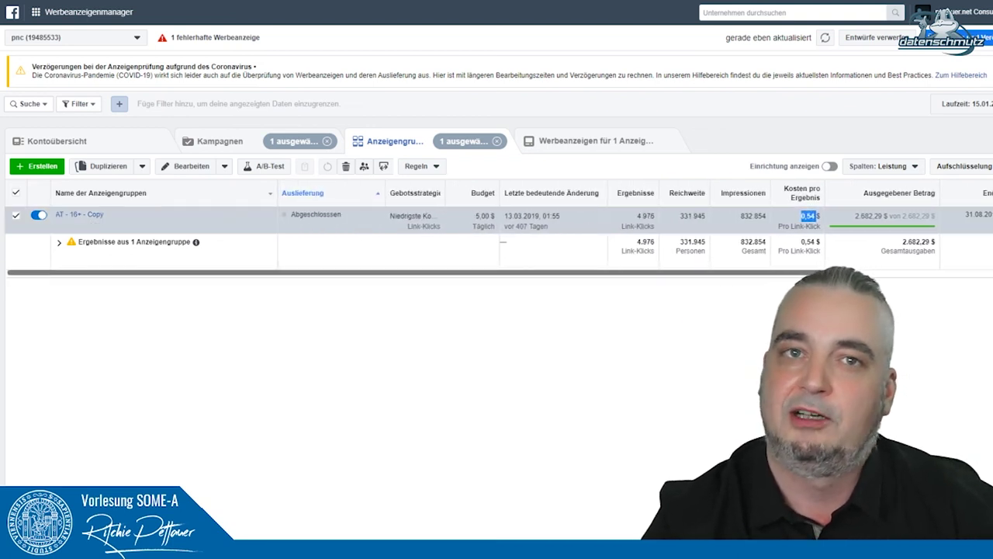